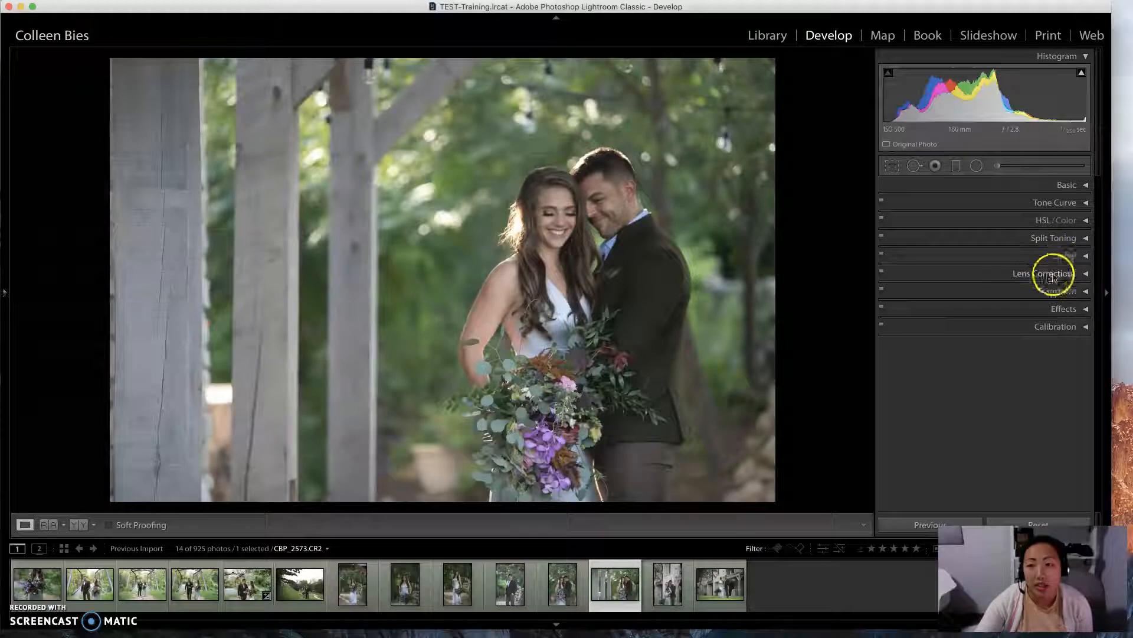
- Examine the hue, saturation and luminance slider groups of the HSL adjustments, separately and all together
click(1087, 222)
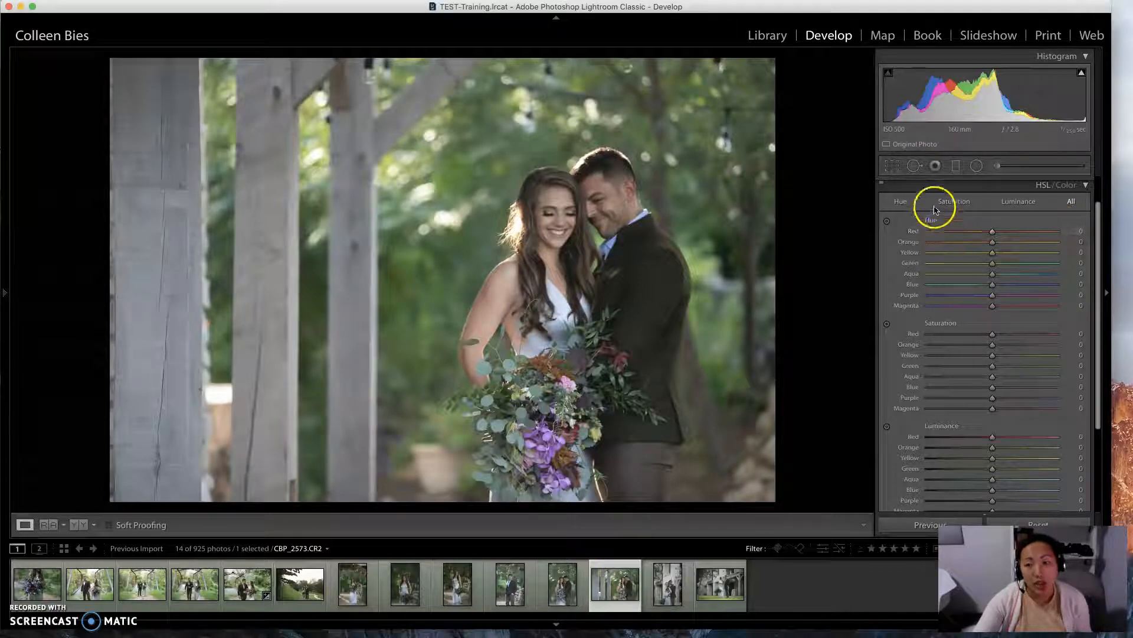
click(900, 202)
click(944, 237)
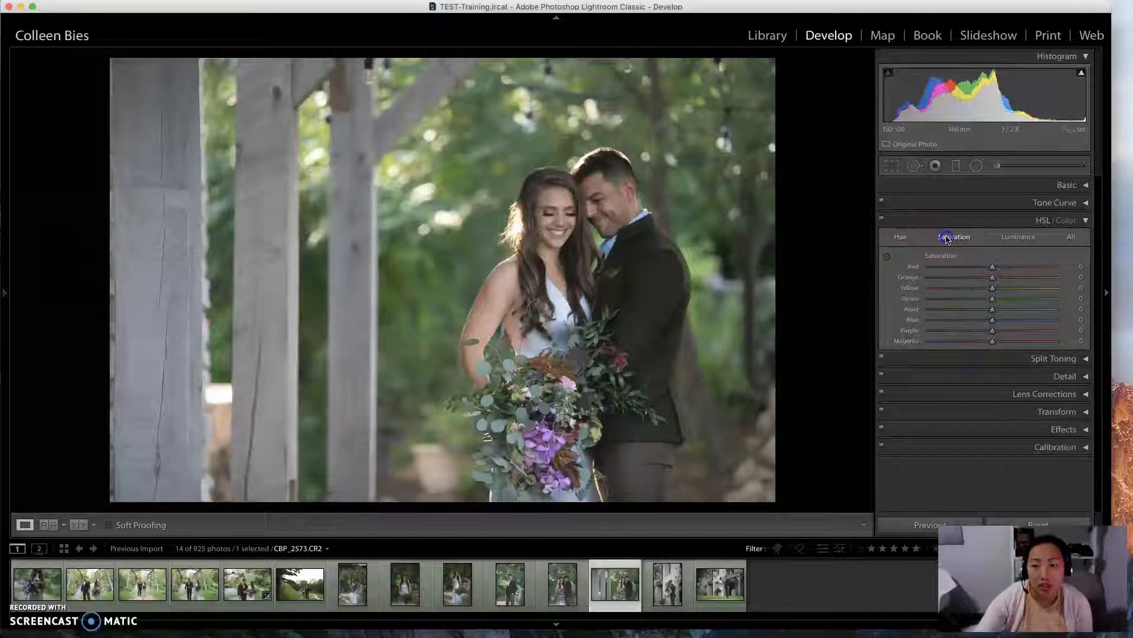
click(1019, 236)
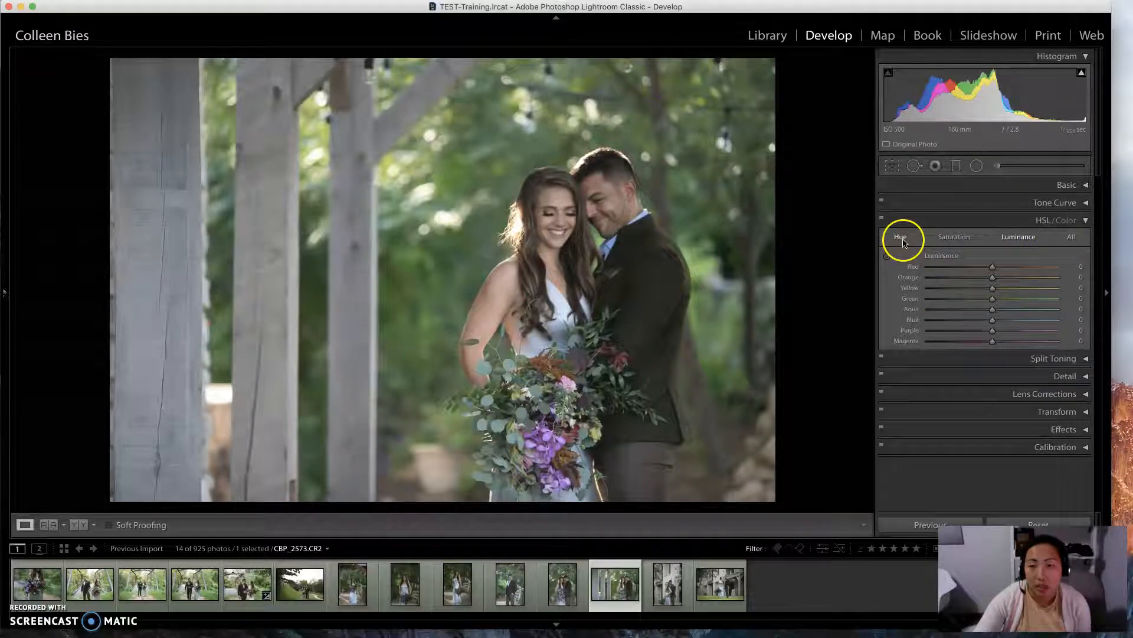
click(1063, 239)
scroll(1037, 256, down, 3)
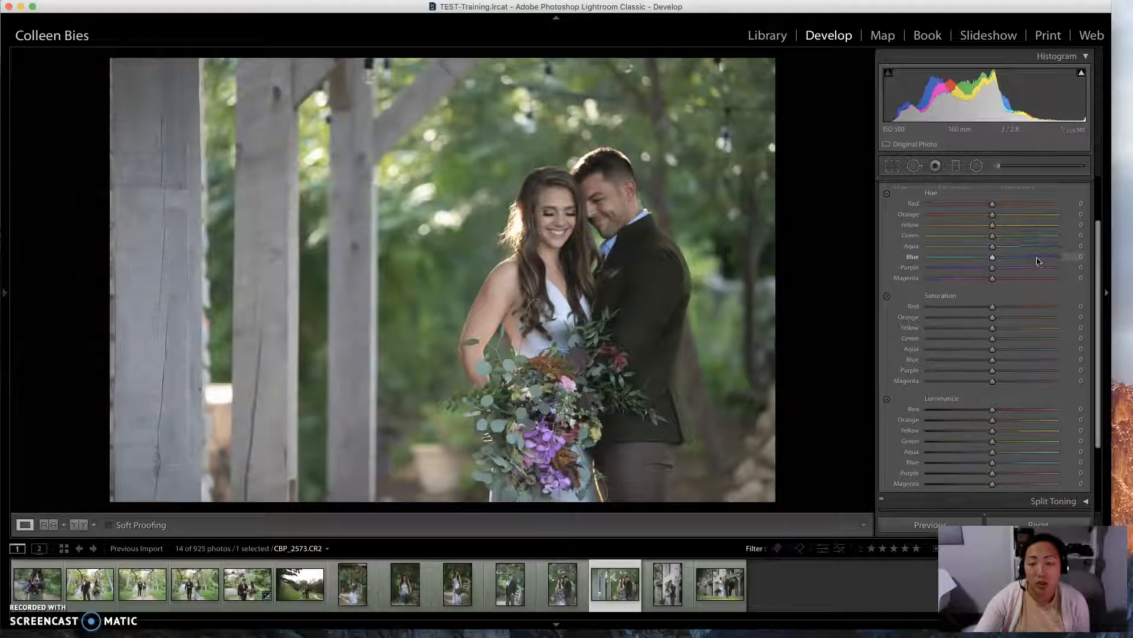
scroll(1037, 259, up, 3)
click(901, 218)
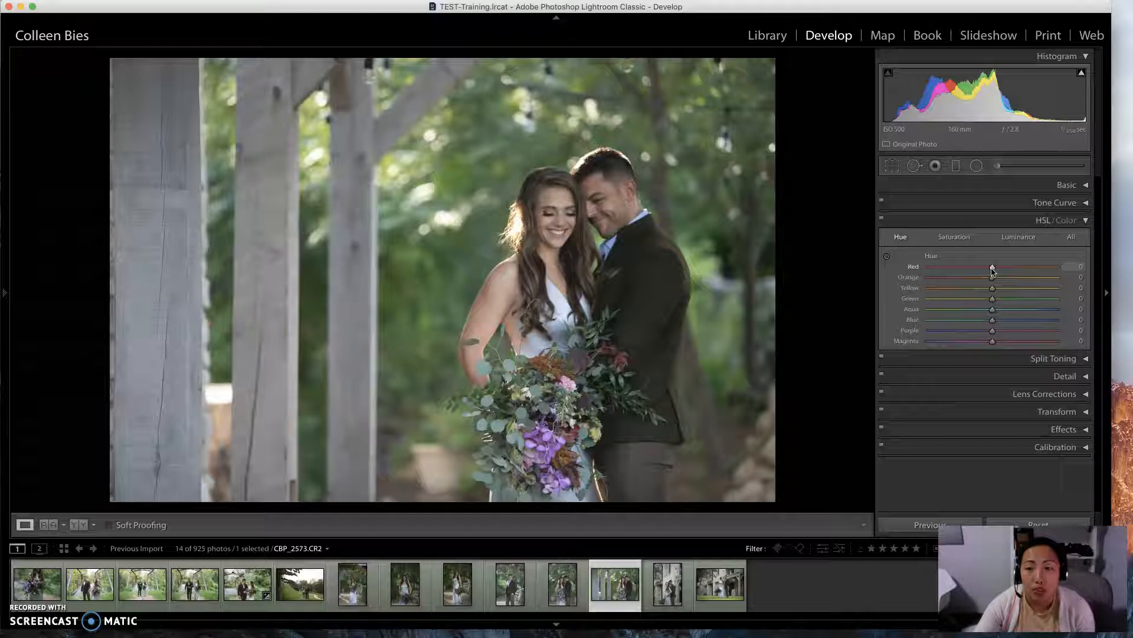
- Try the red hue at -94 and at +100, and return it to 0
drag(994, 269, 934, 272)
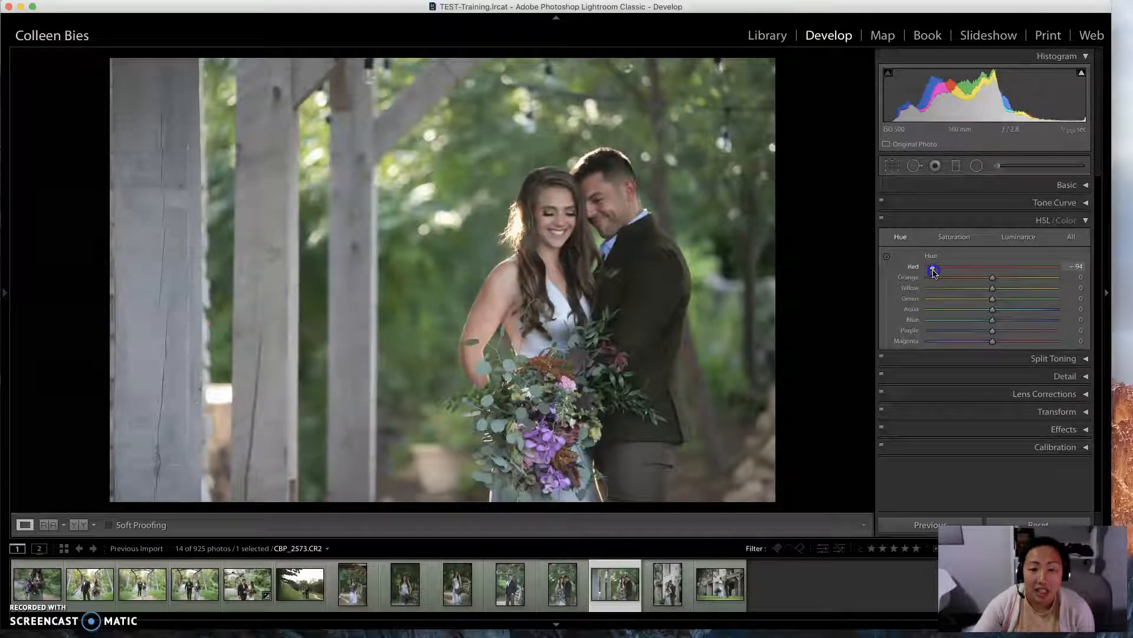
drag(934, 273, 1083, 273)
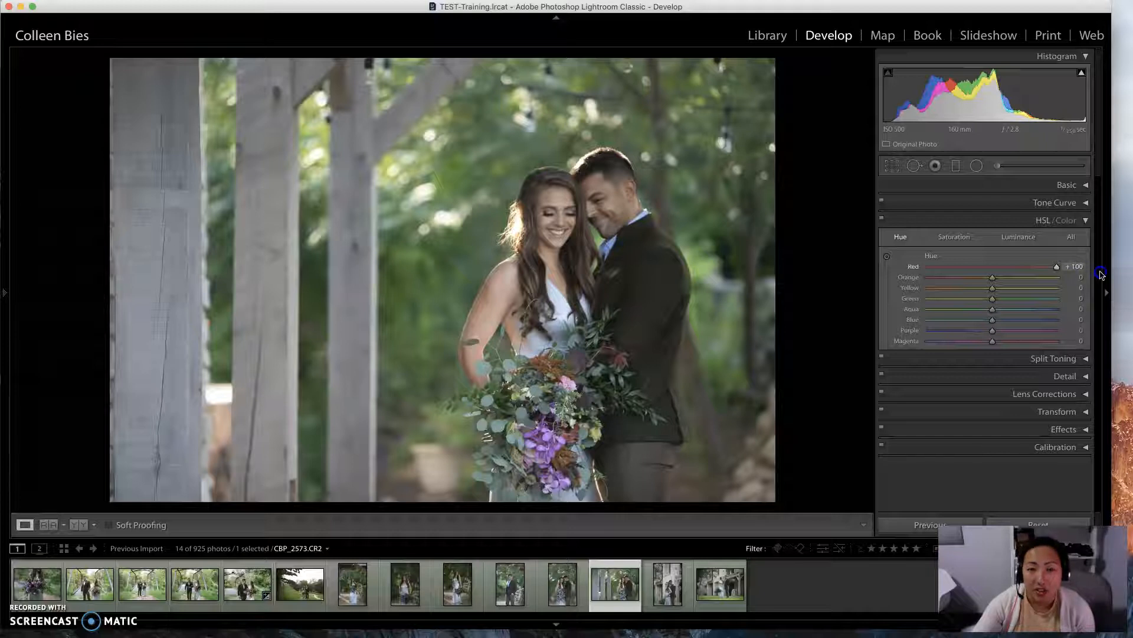
click(993, 270)
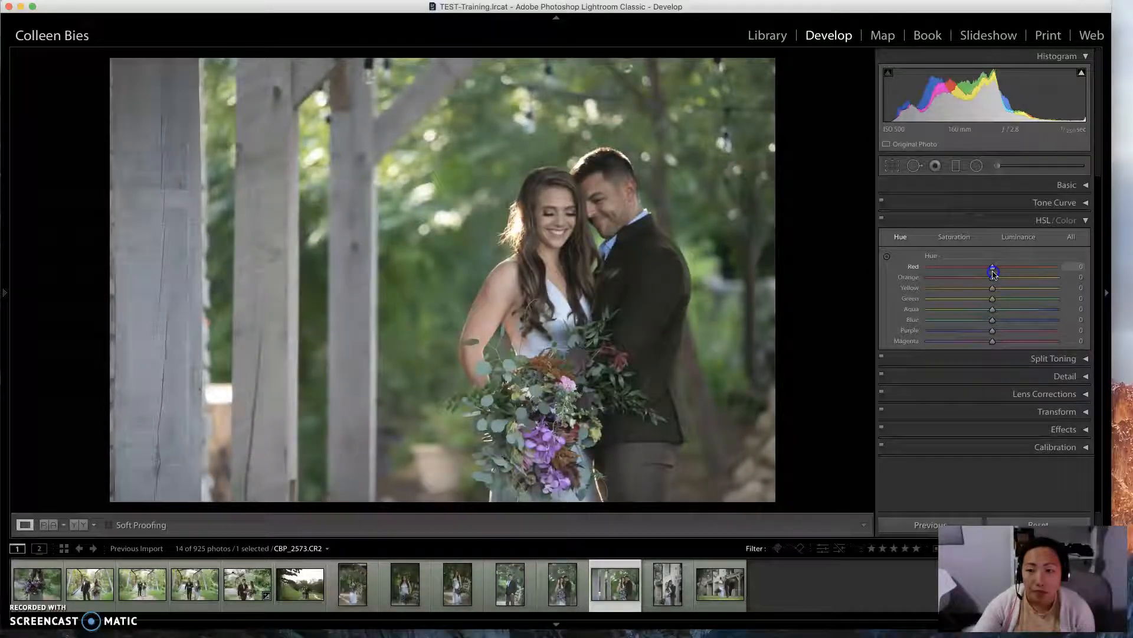
- Try the orange hue at -100 and a positive yellow hue shift, resetting each to 0
drag(992, 277, 925, 279)
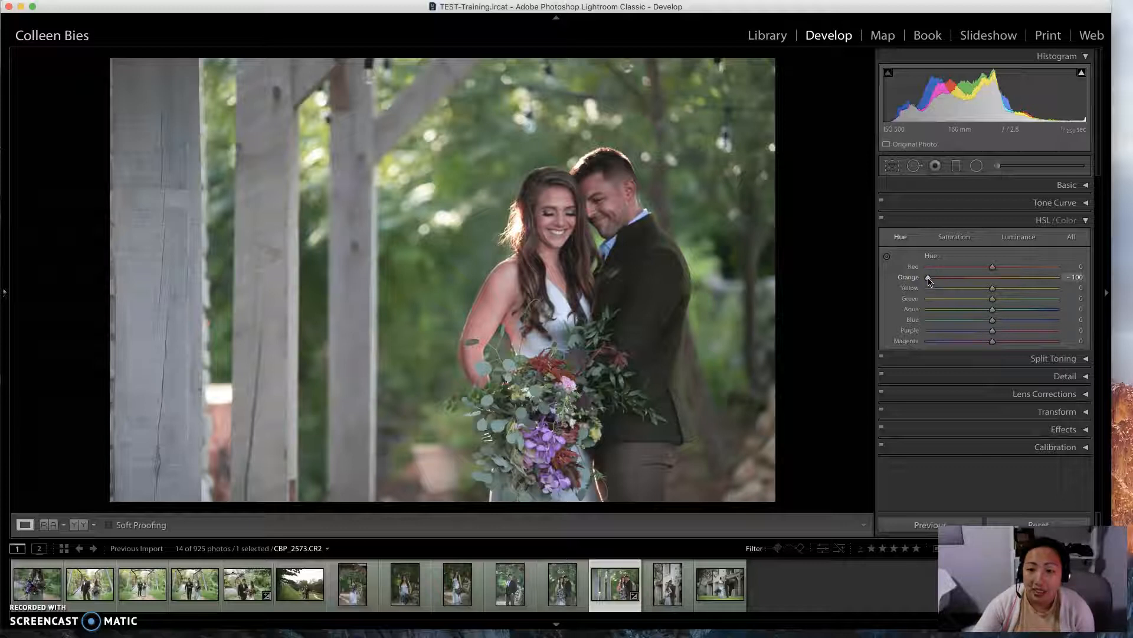
double_click(929, 278)
drag(992, 288, 1020, 291)
double_click(1020, 292)
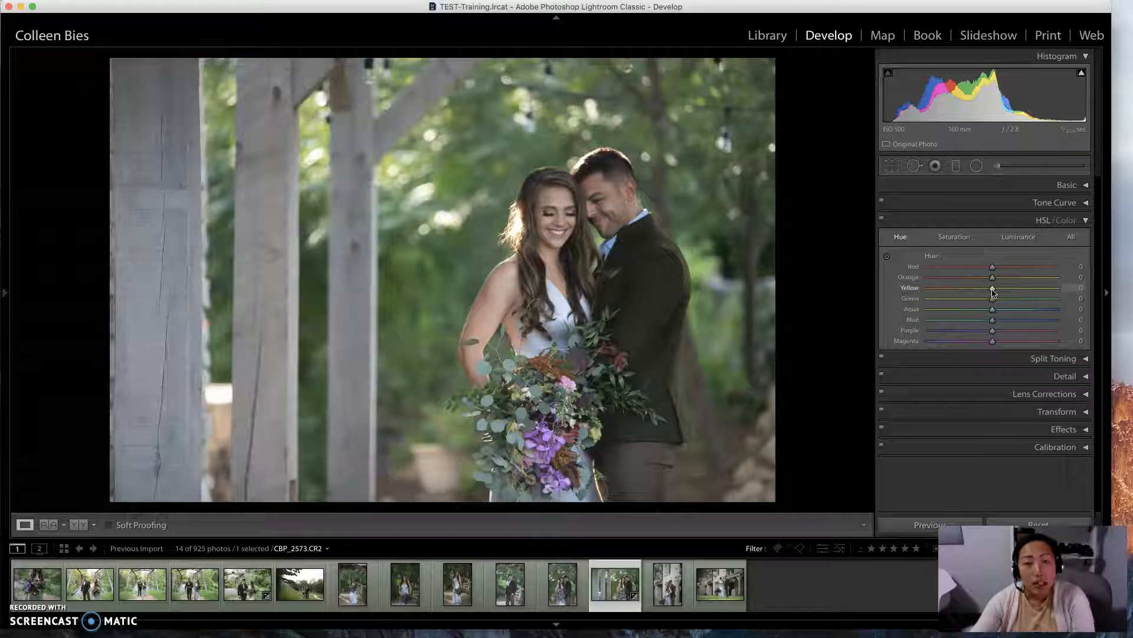
- Try the yellow hue at +3, -6 and +100, check the couple's skin up close, and set it to +6
drag(992, 290, 995, 291)
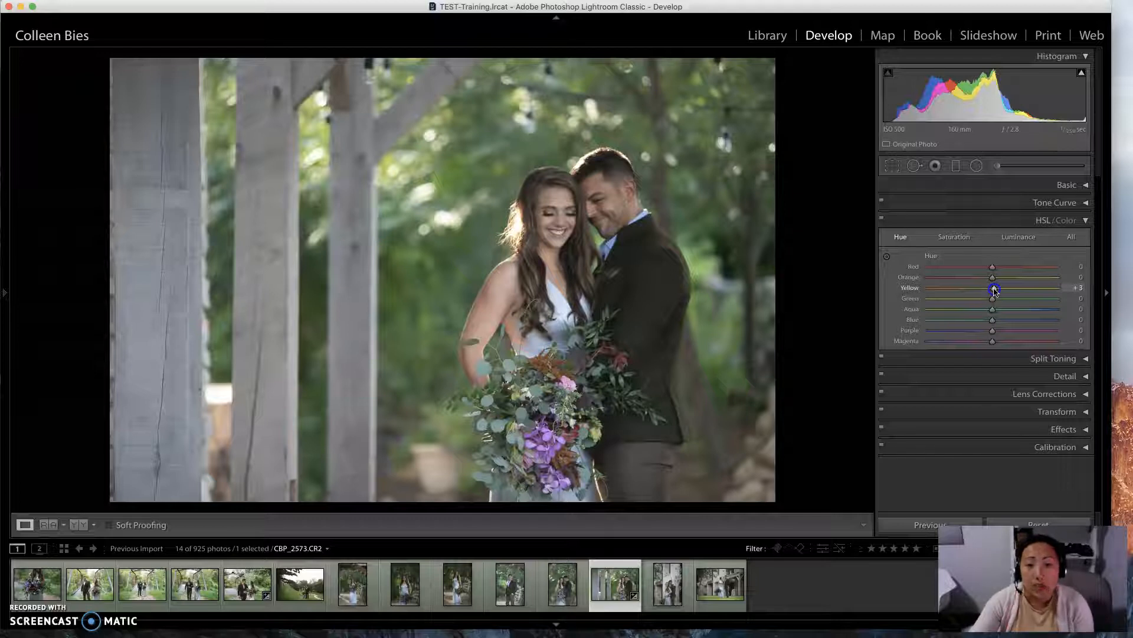
mouse_move(995, 291)
mouse_down()
mouse_move(1117, 289)
mouse_move(990, 295)
mouse_up()
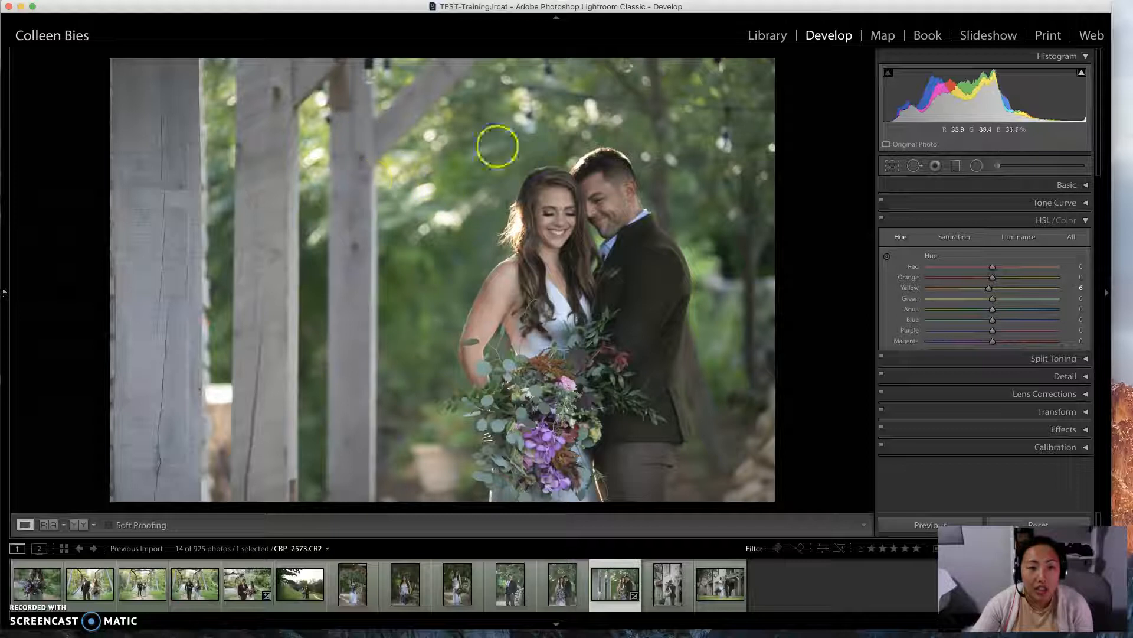
drag(987, 295, 1105, 291)
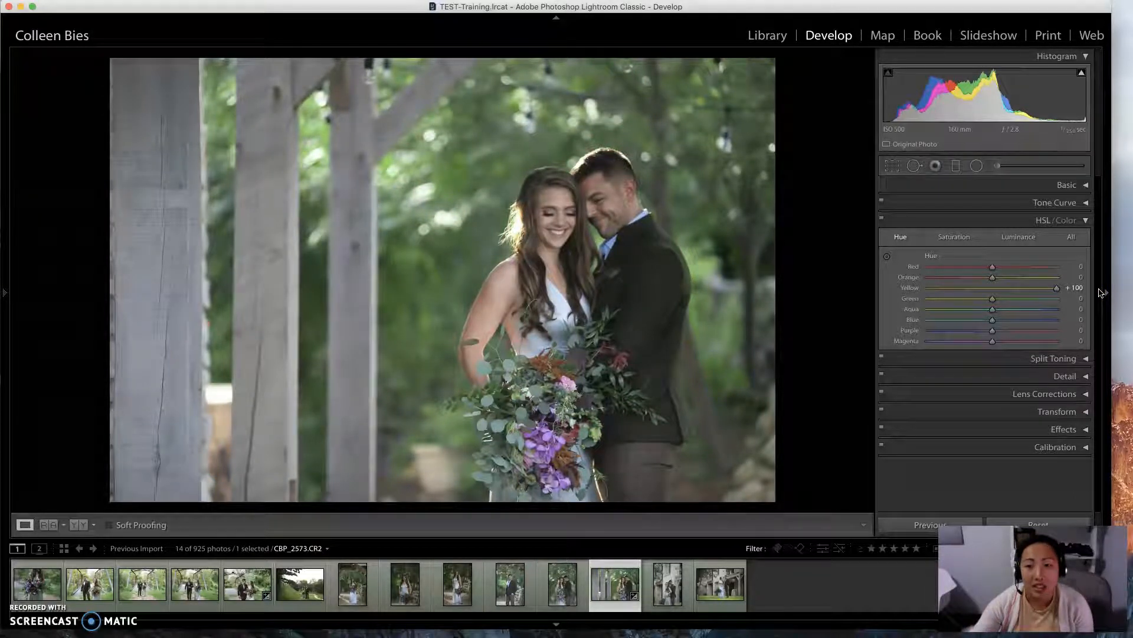
mouse_move(1056, 290)
mouse_down()
mouse_move(860, 295)
mouse_move(1058, 289)
mouse_up()
click(548, 196)
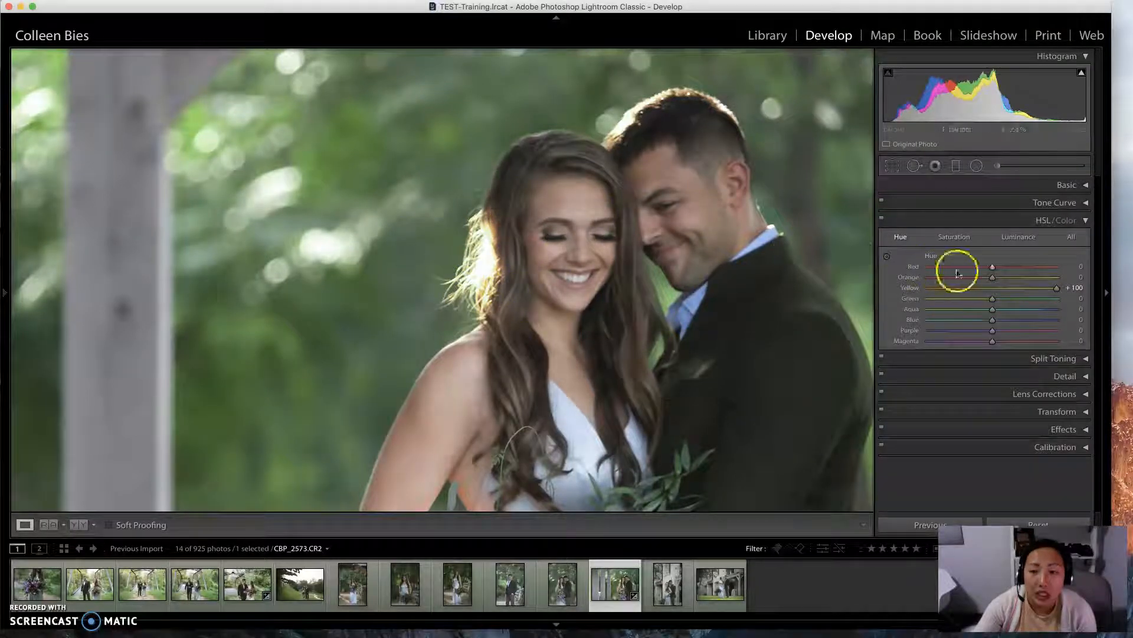
drag(1062, 287, 996, 297)
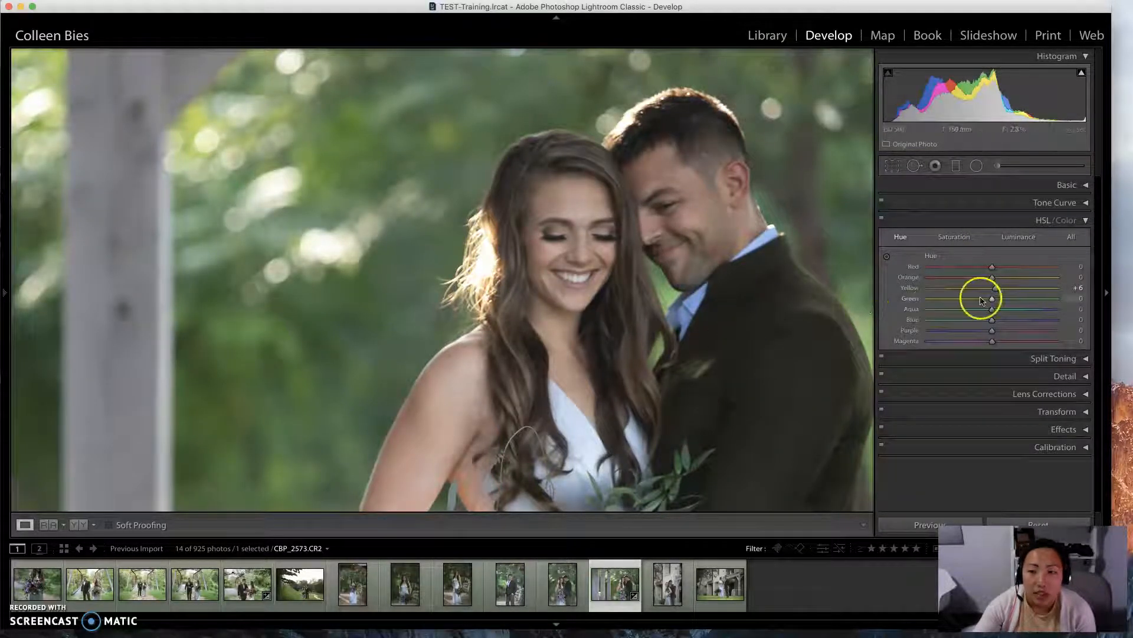
- Try the green hue at +100 and -54, and reset all of the photo's adjustments
drag(993, 301, 1065, 303)
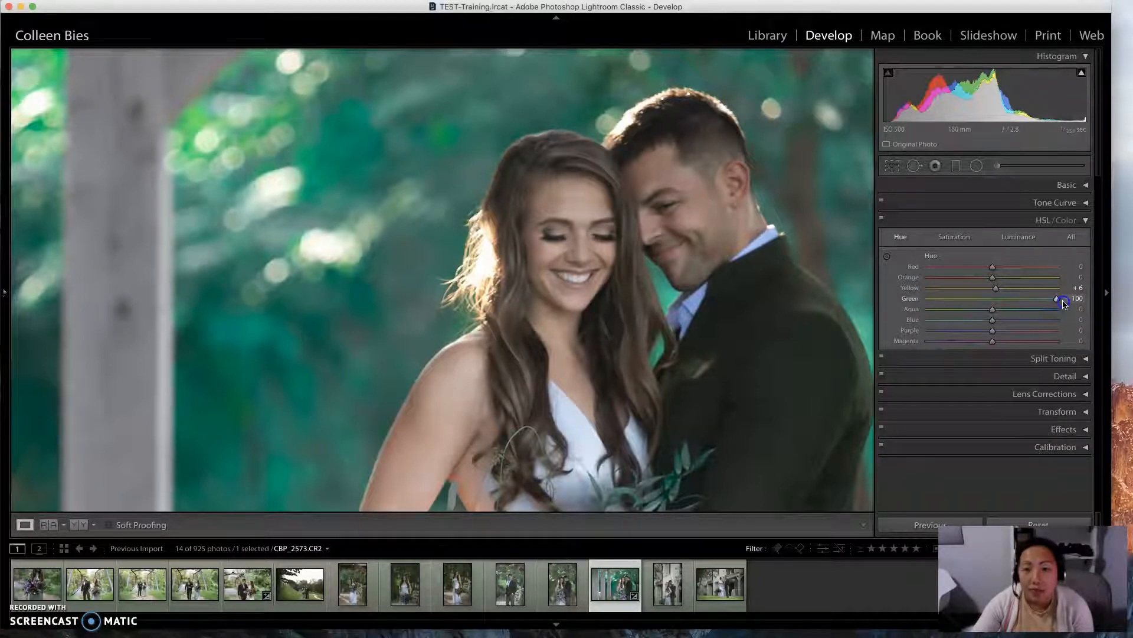
drag(1063, 303, 957, 303)
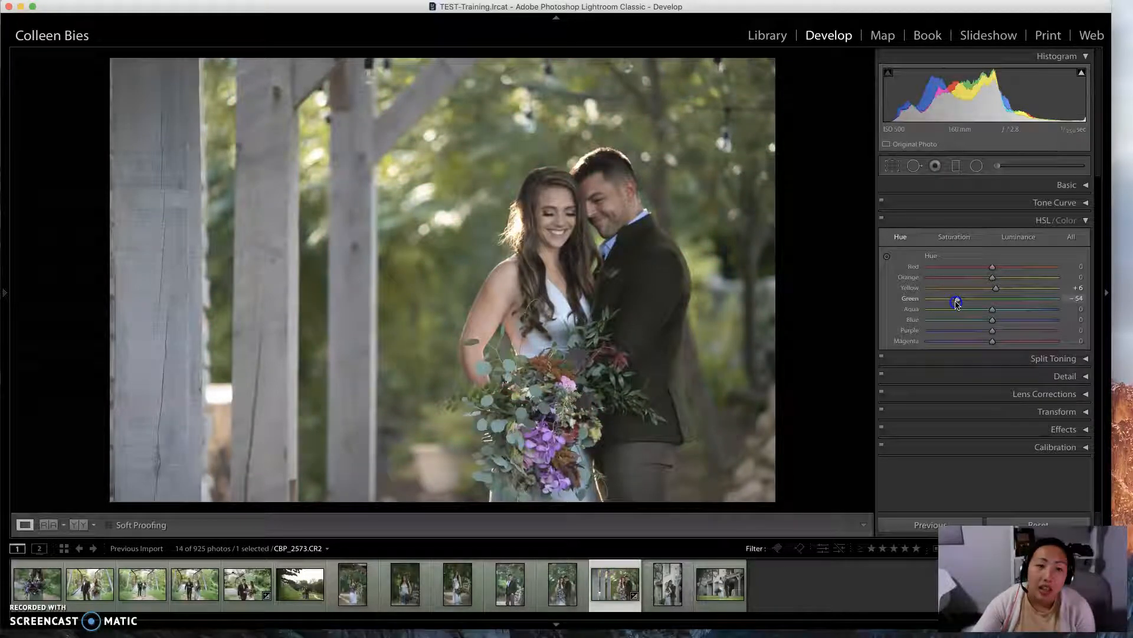
drag(956, 302, 995, 331)
double_click(996, 288)
click(1027, 524)
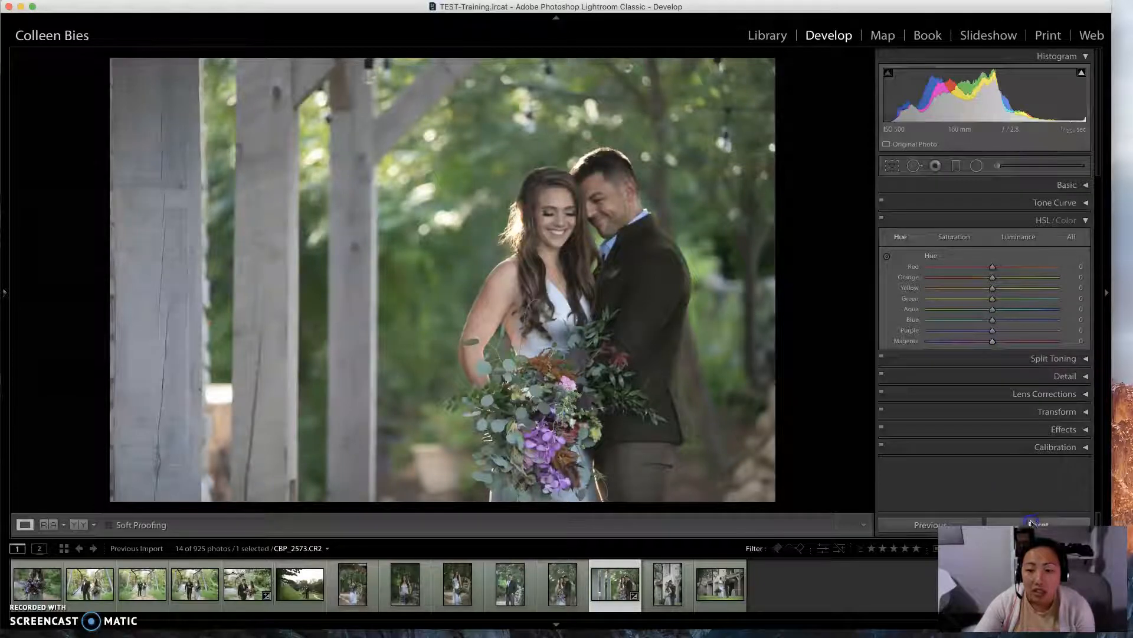
- Try the red saturation at -100 and reset it to 0
click(964, 239)
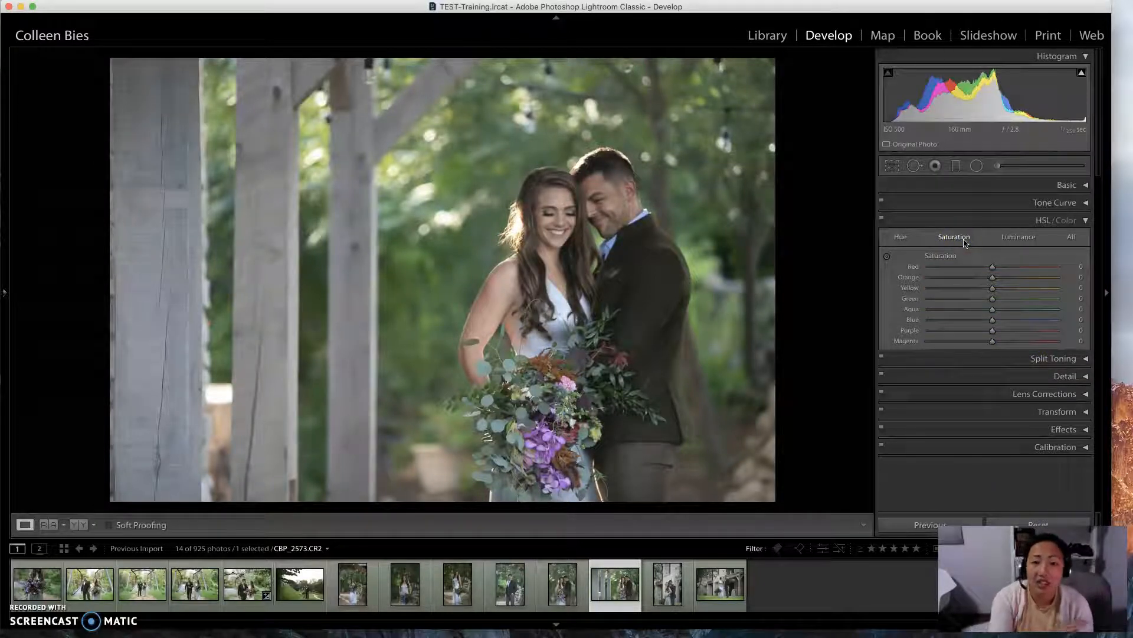
drag(993, 267, 831, 258)
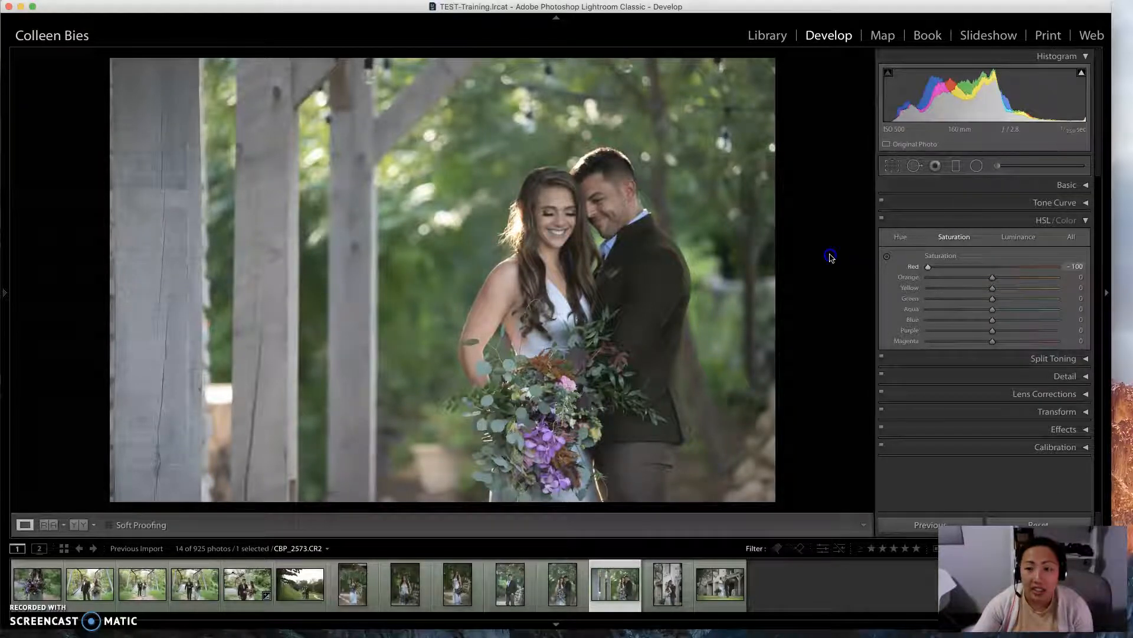
drag(926, 270, 992, 282)
double_click(933, 268)
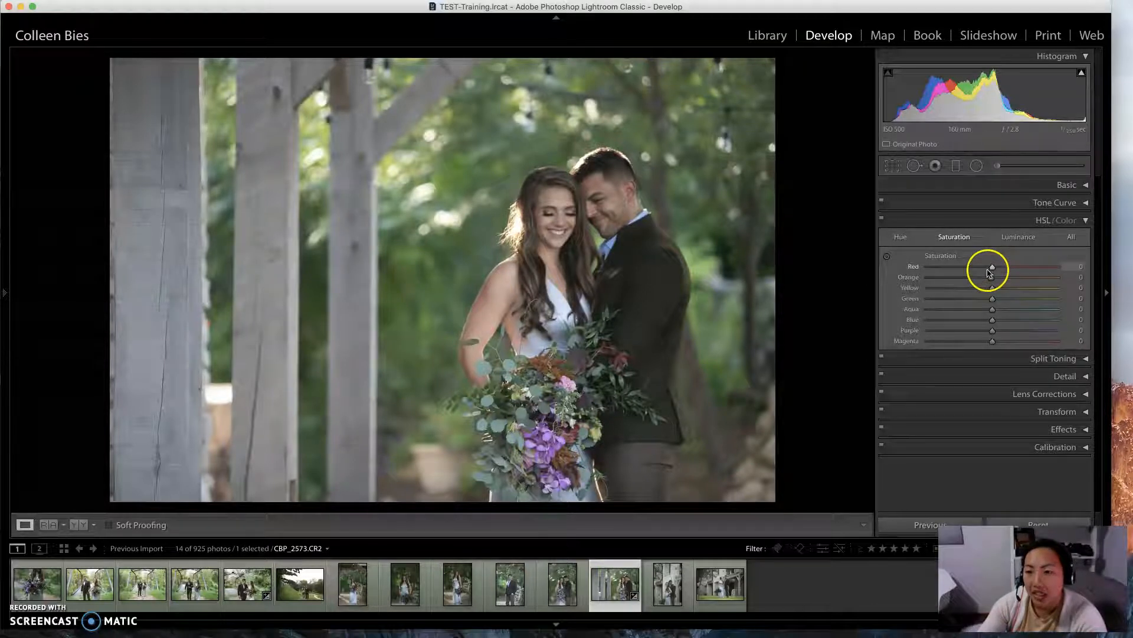
- Try saturation of red -8, orange -17, yellow -23, green -31, aqua -31, blue -23 and purple -16, and reset the photo
drag(991, 269, 987, 271)
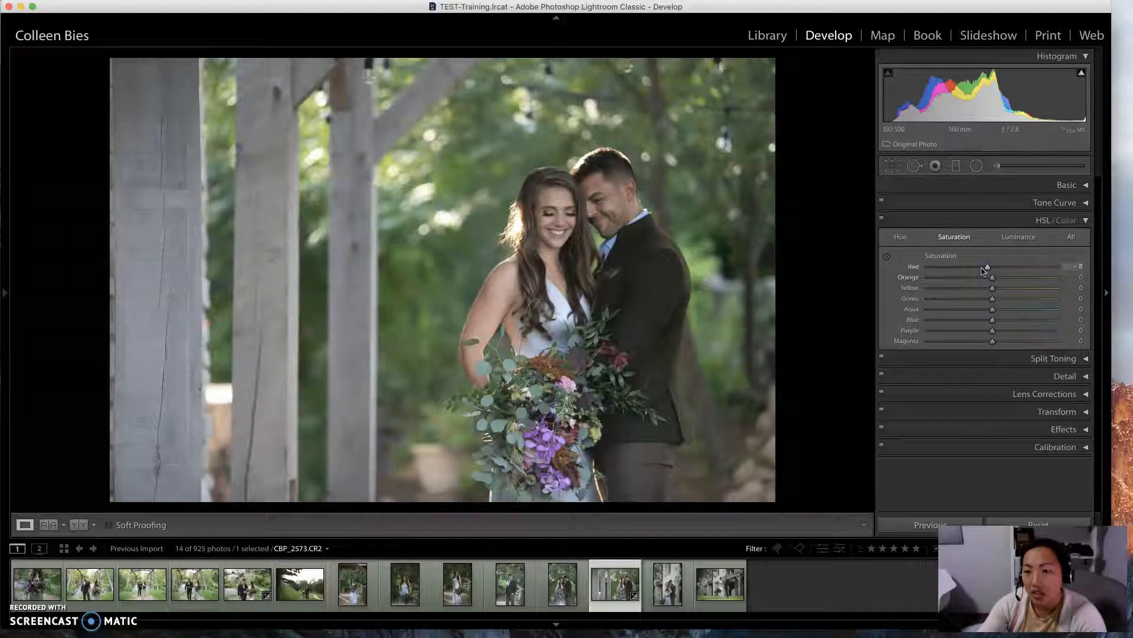
click(981, 277)
click(977, 288)
click(972, 298)
click(972, 308)
click(977, 320)
click(982, 330)
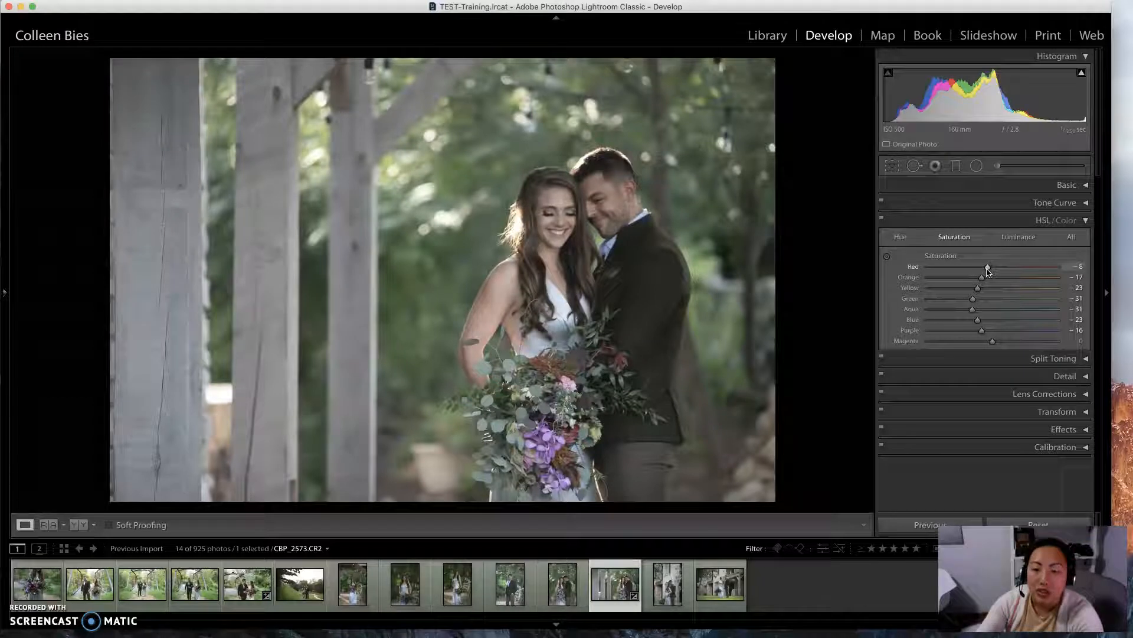
click(1032, 520)
- Try the red luminance at -100 and reset the luminance adjustments to 0
click(1019, 237)
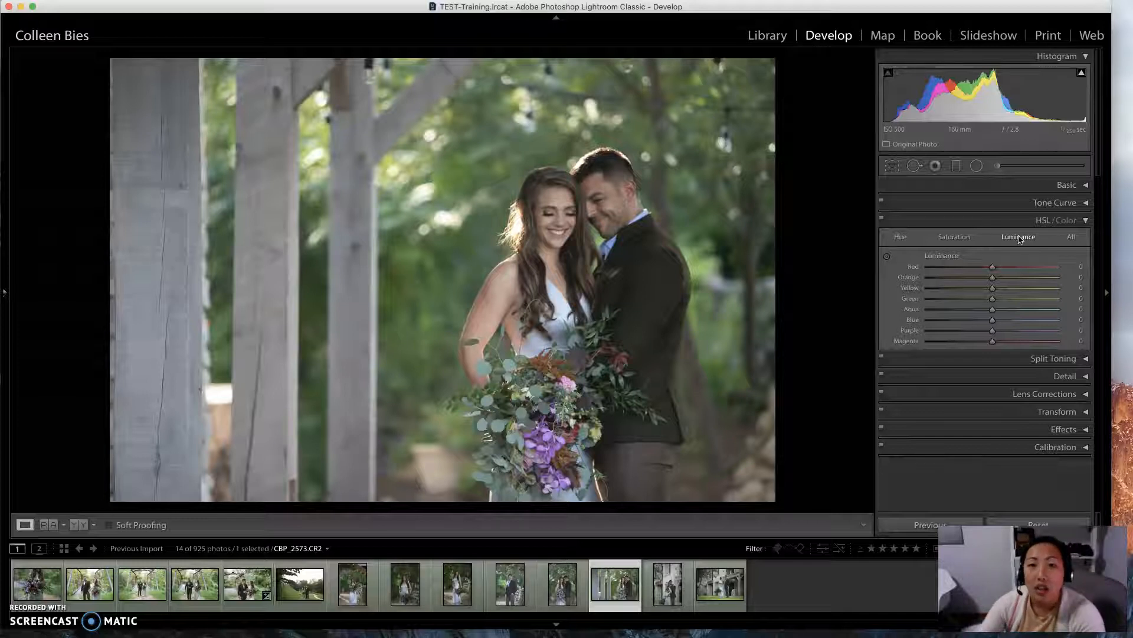
click(993, 268)
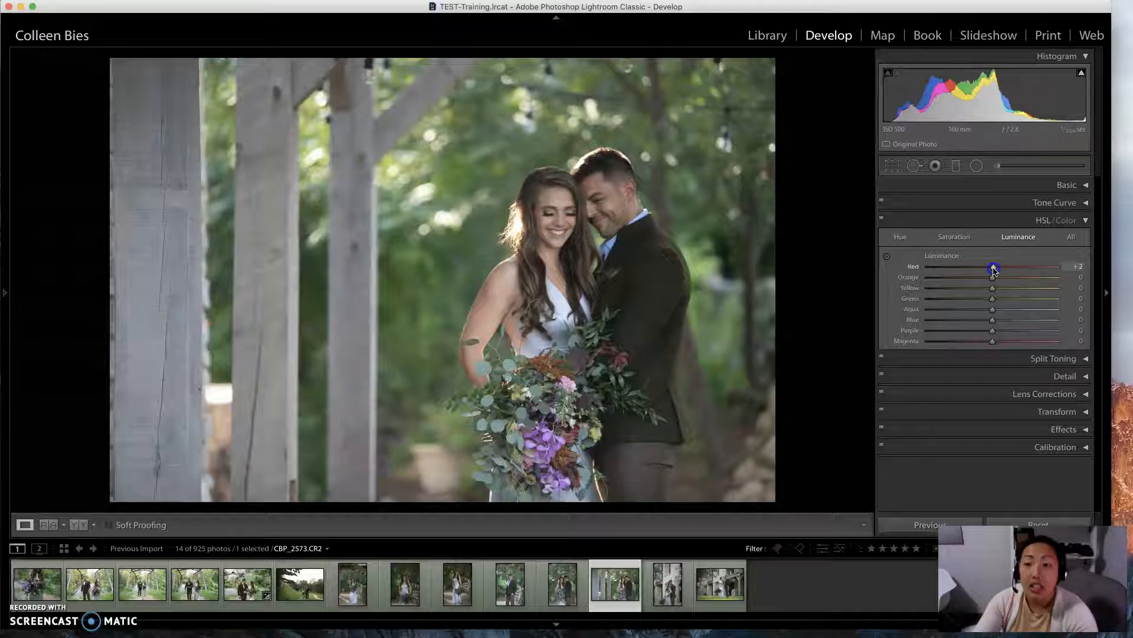
drag(994, 269, 928, 271)
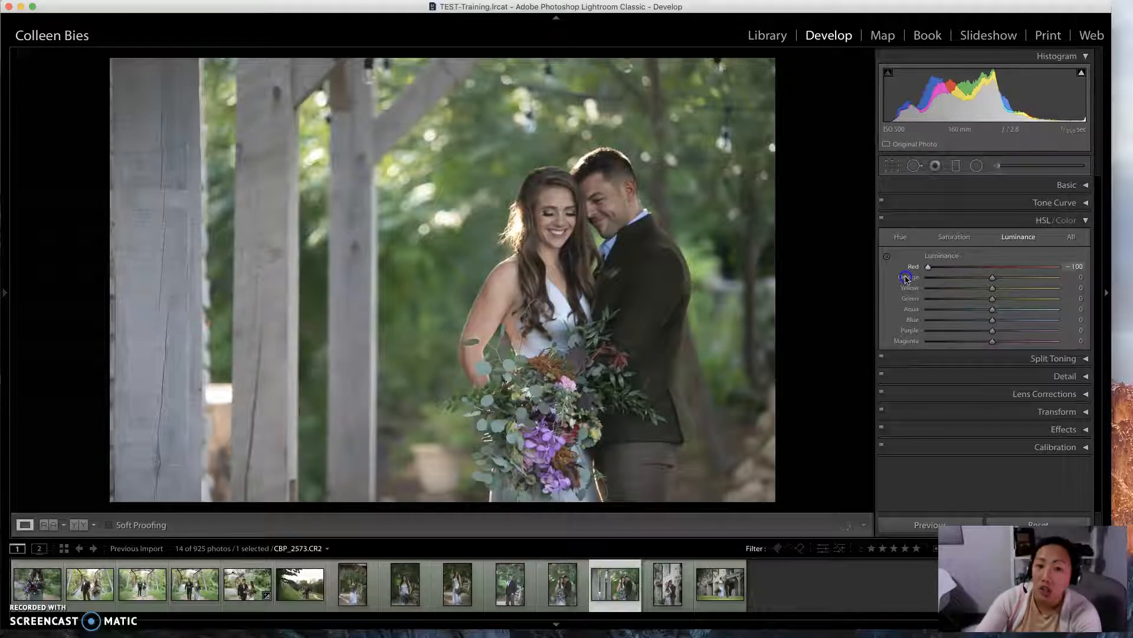
double_click(939, 259)
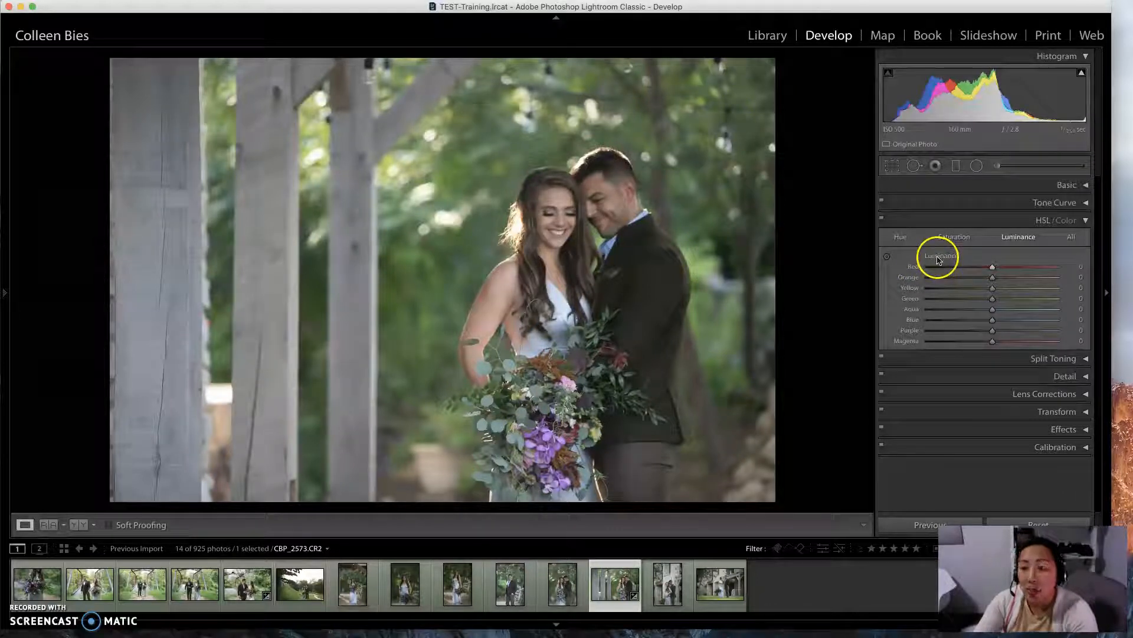
- Raise saturation with the targeted adjustment tool on the bride's forehead, to red +5 and orange +12
click(959, 238)
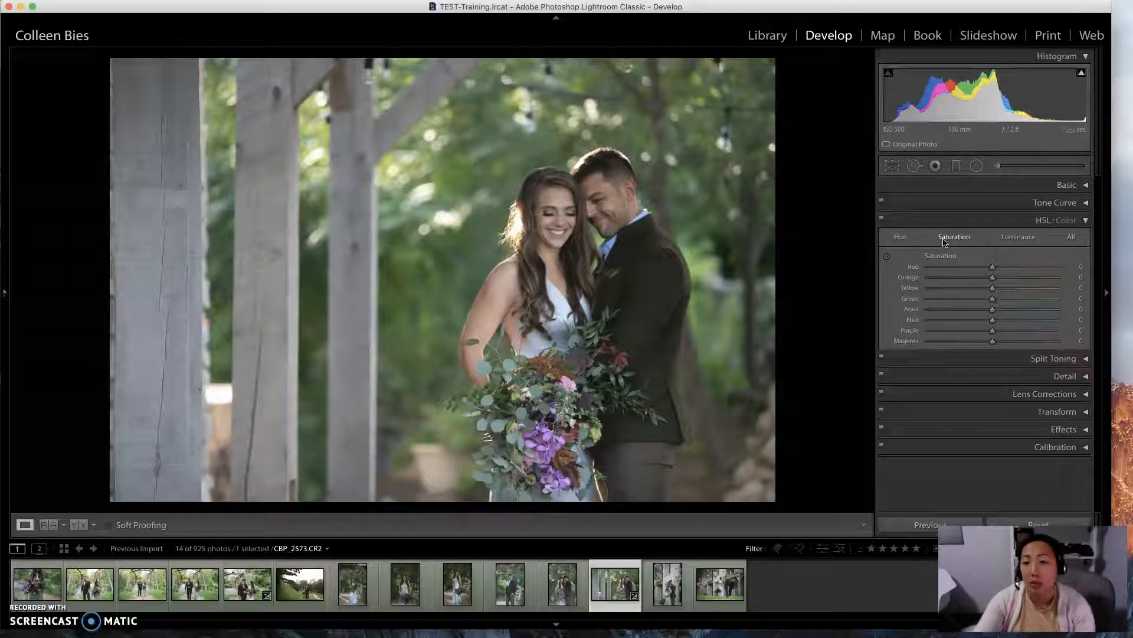
click(890, 262)
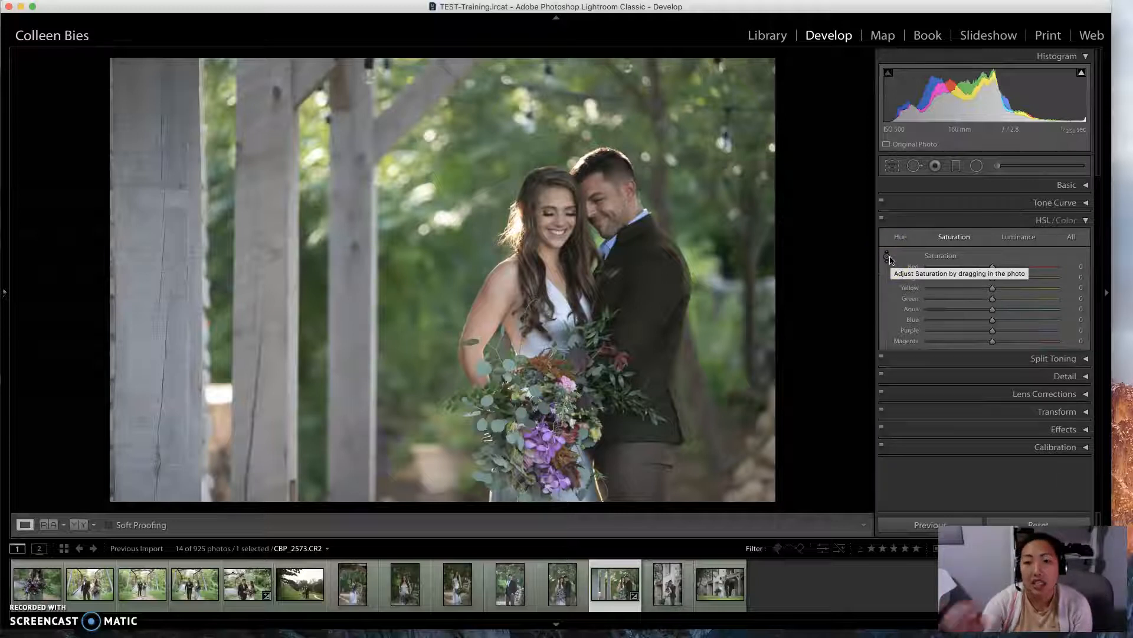
click(888, 259)
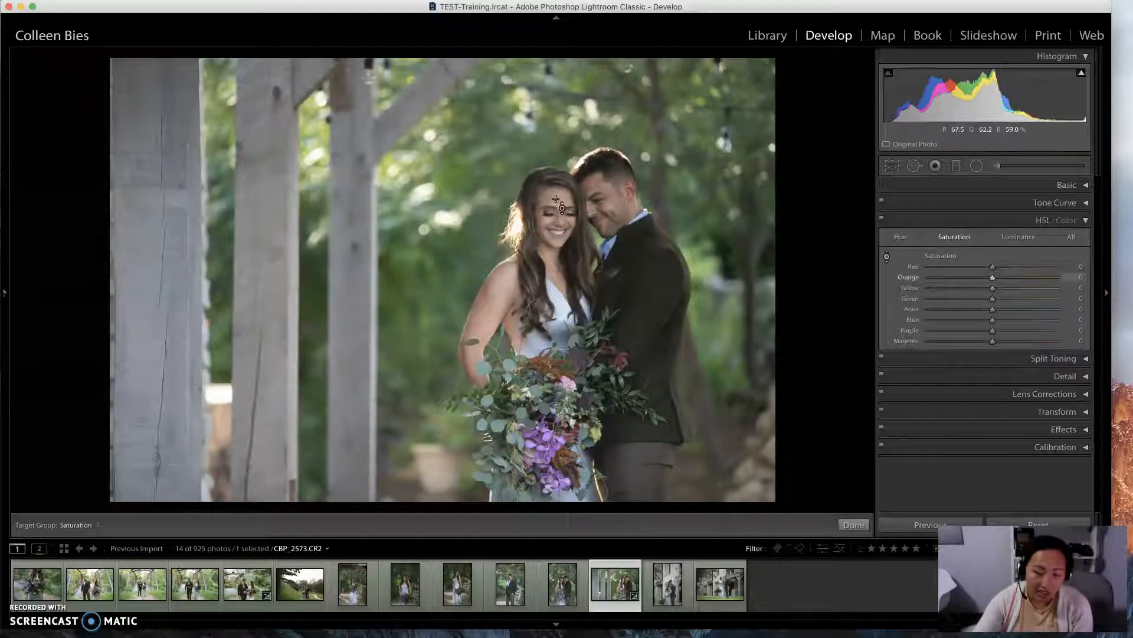
drag(556, 199, 555, 190)
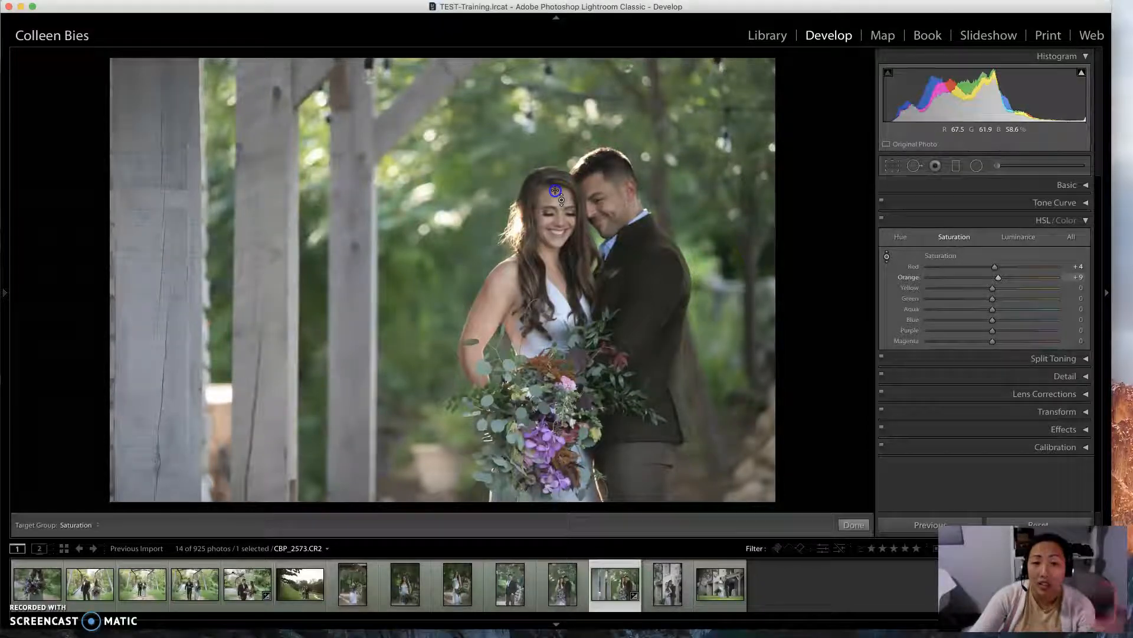
drag(555, 190, 555, 187)
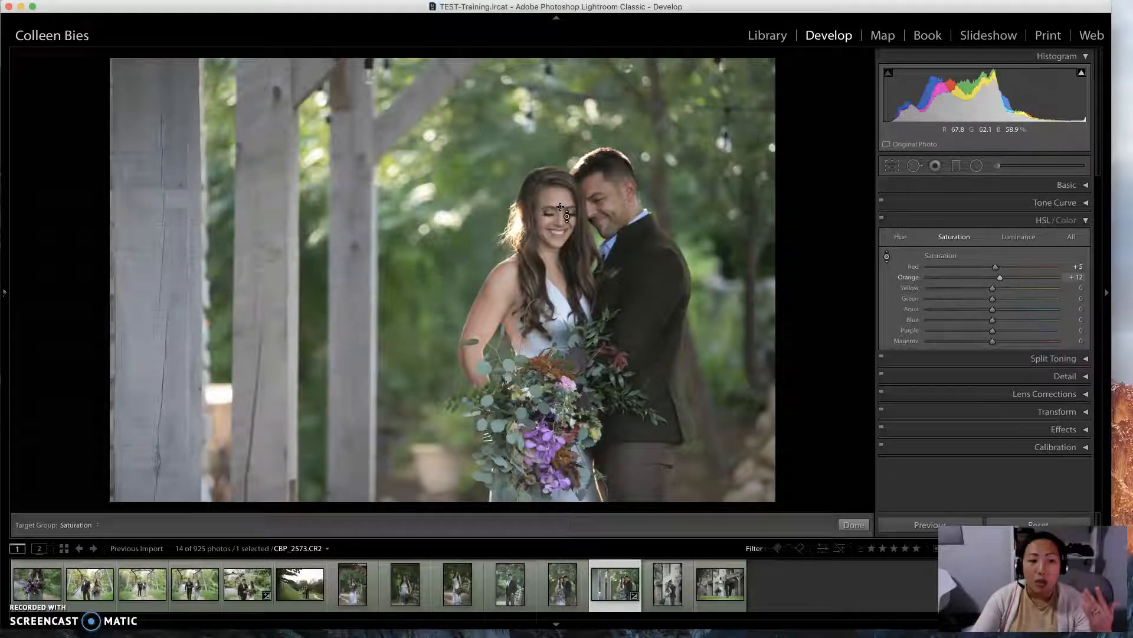
- Lower luminance with the targeted adjustment tool on the bride's forehead, to red -3 and orange -12
click(1003, 239)
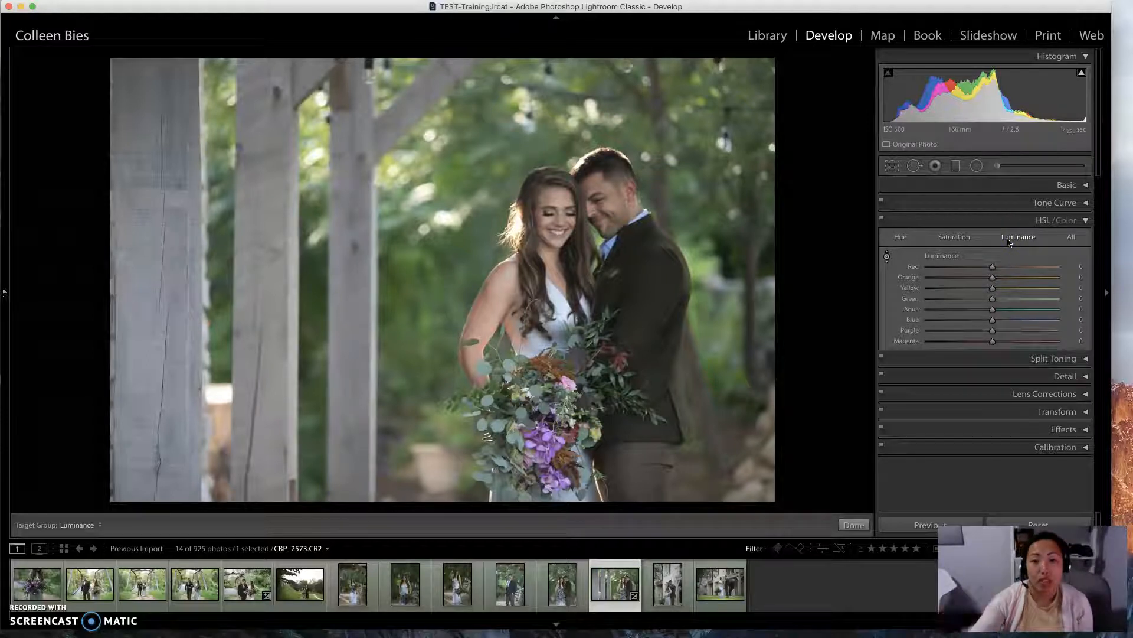
click(886, 255)
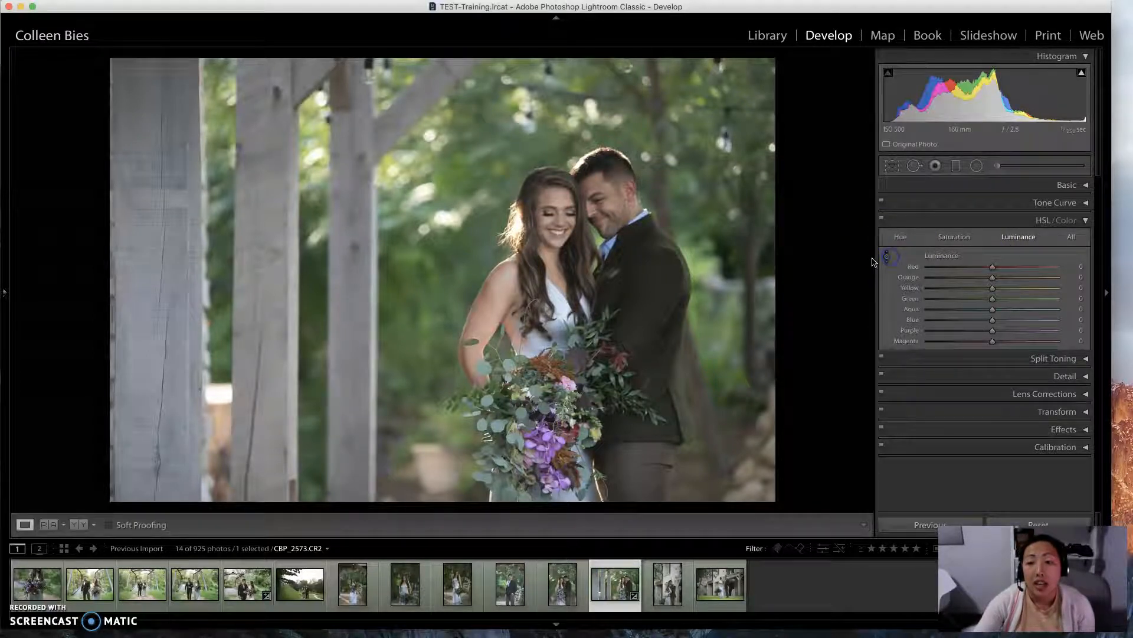
click(887, 258)
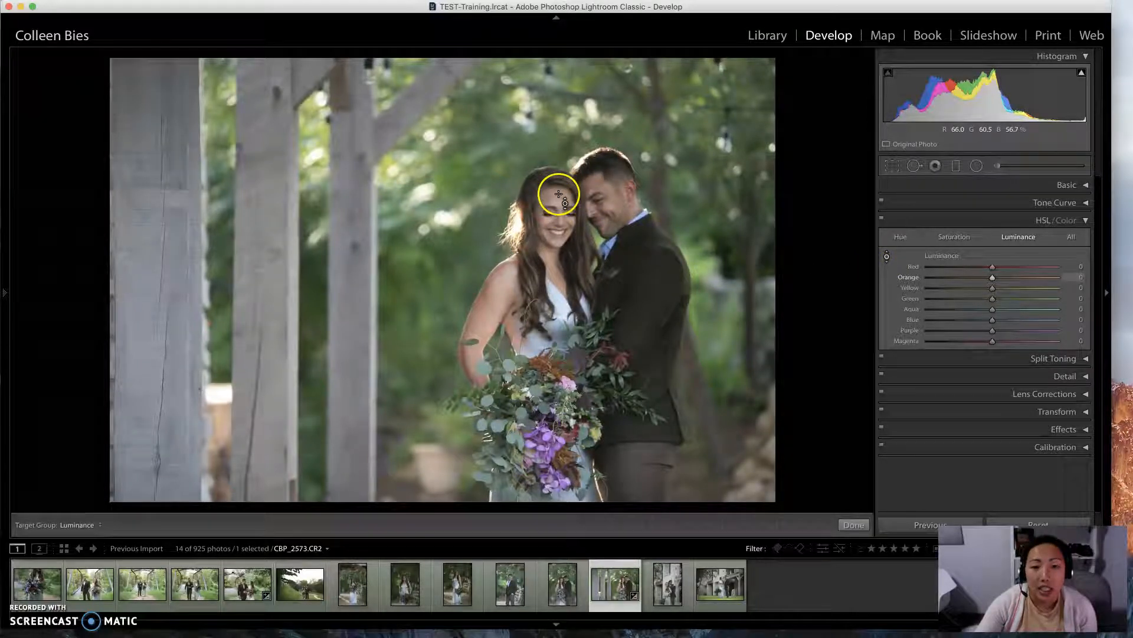
click(558, 195)
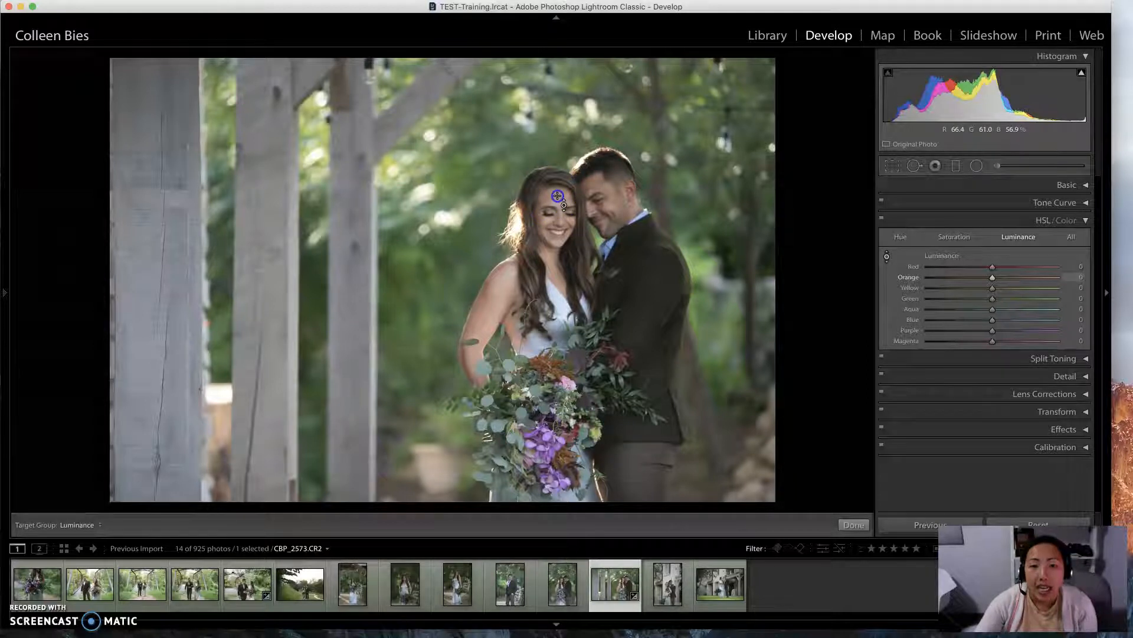
drag(558, 195, 558, 204)
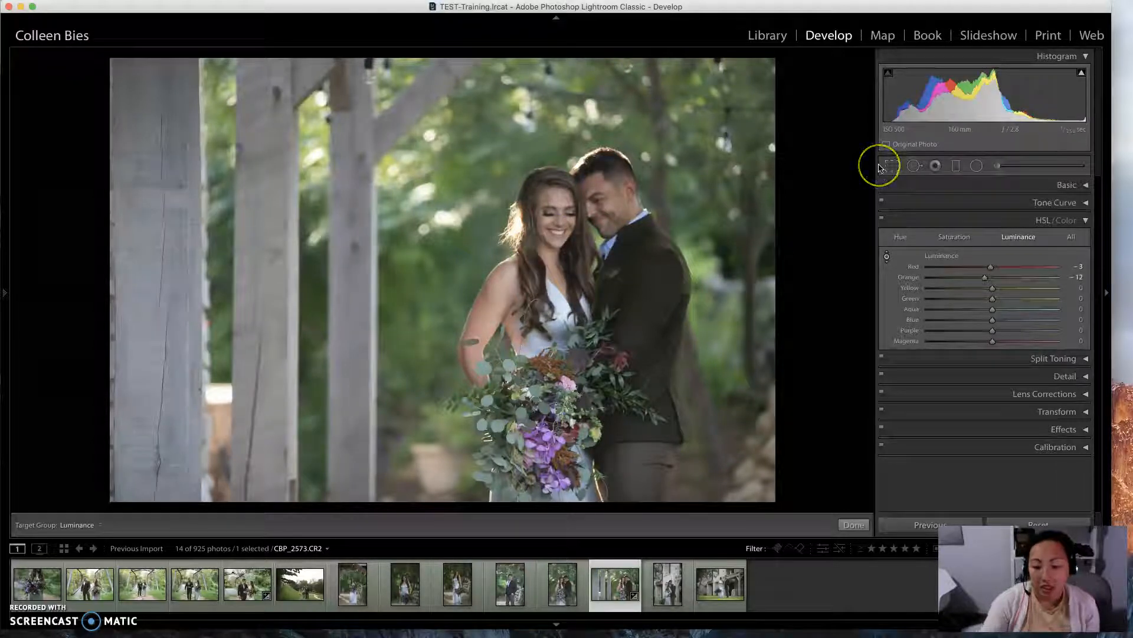
- Compare the photo repeatedly with its before view to judge the effect of the luminance change on the skin
key(backslash)
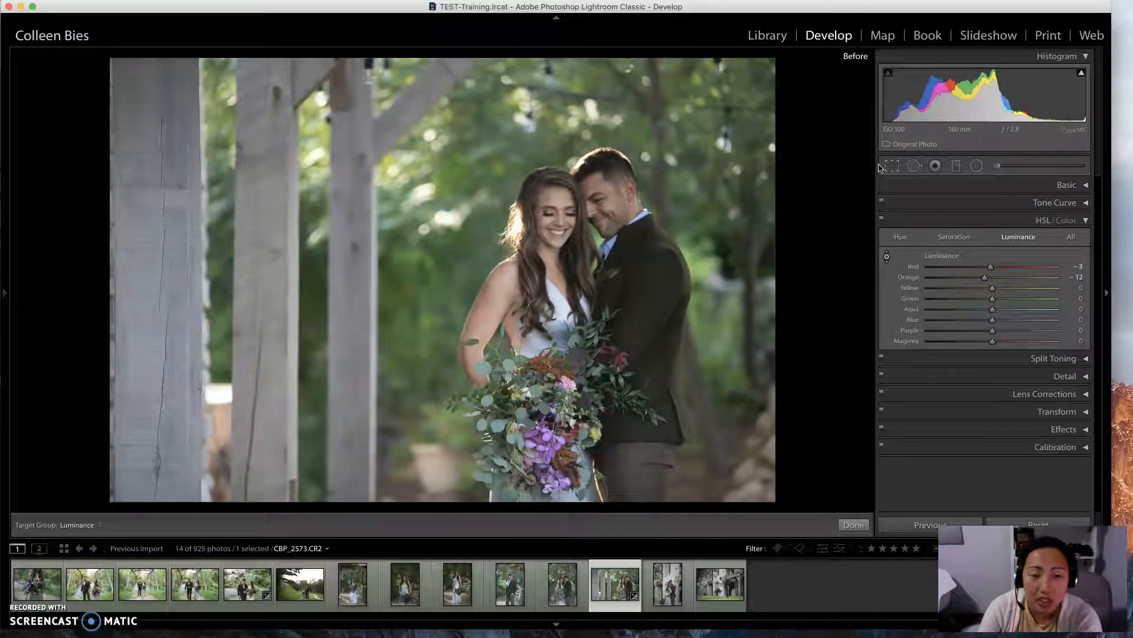
key(backslash)
key(backslash)
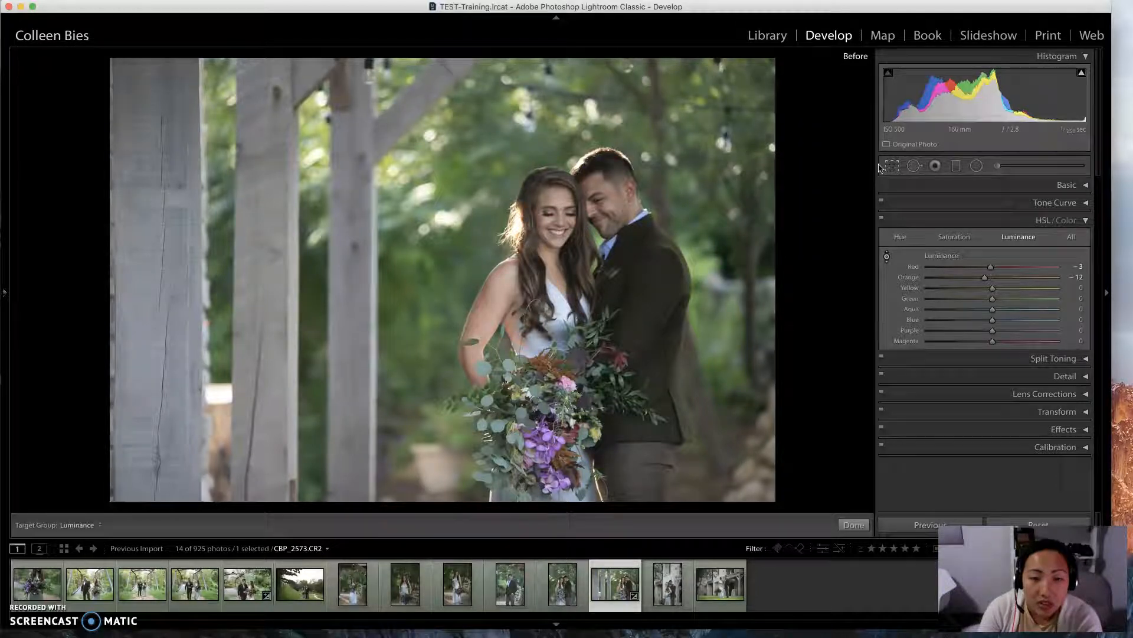
key(backslash)
key(backslash)
key(backslash)
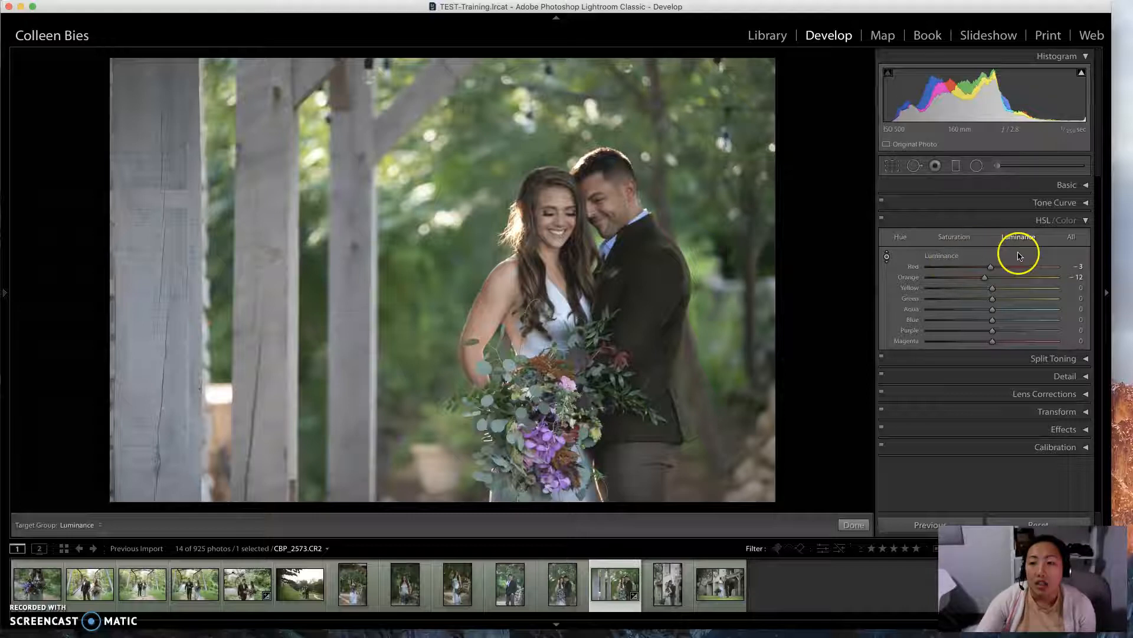
- Display the hue, saturation and luminance adjustments together and look through all three groups
click(1071, 236)
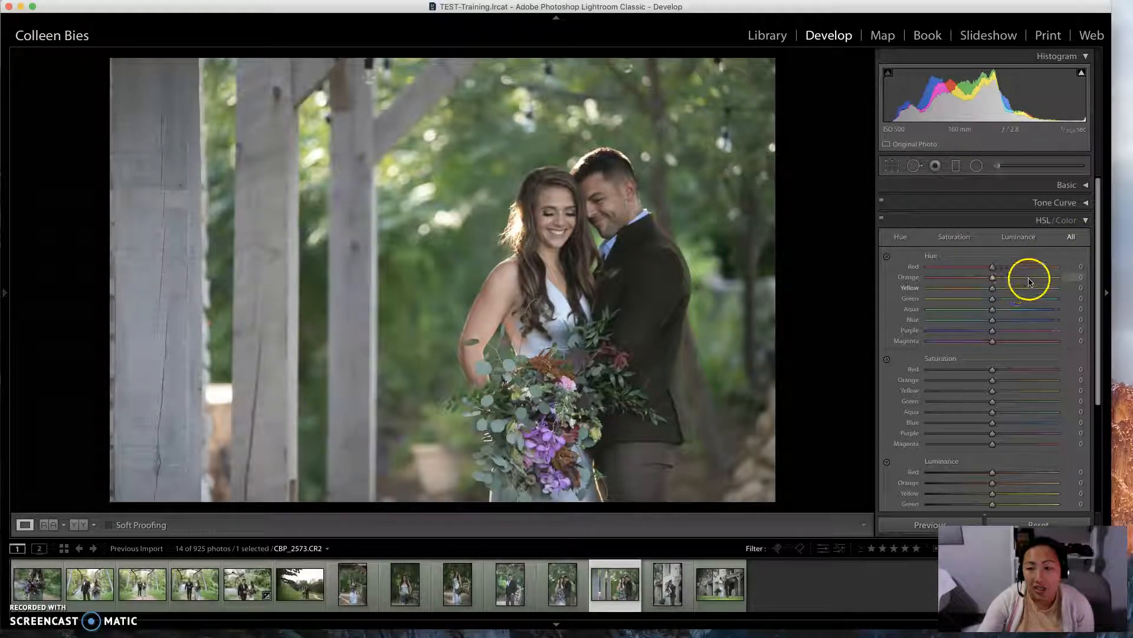
scroll(1030, 280, down, 1)
scroll(1030, 280, down, 3)
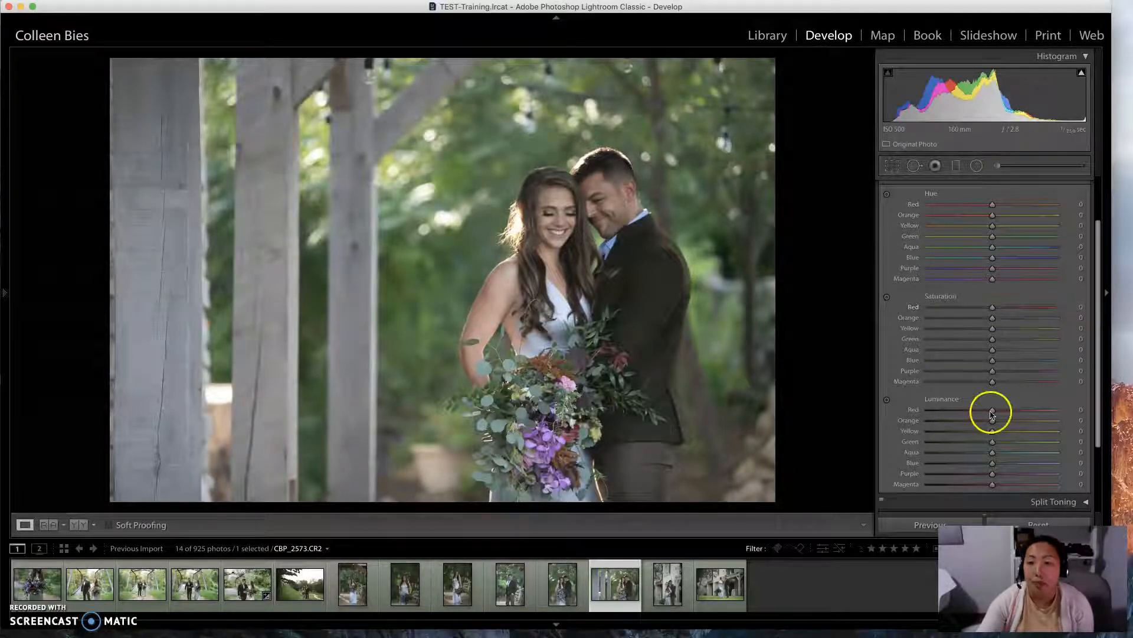
scroll(916, 301, down, 3)
scroll(917, 304, up, 5)
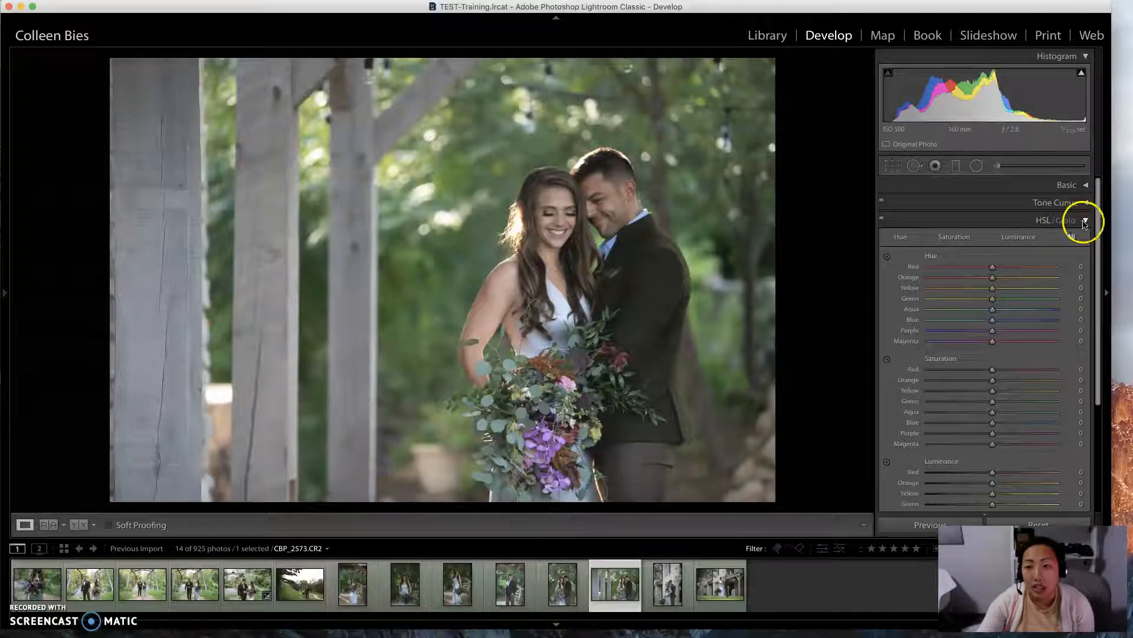
- Collapse the HSL adjustments, expand Split Toning, and switch to the portrait-format couple photo CBP_2563.CR2
click(1086, 222)
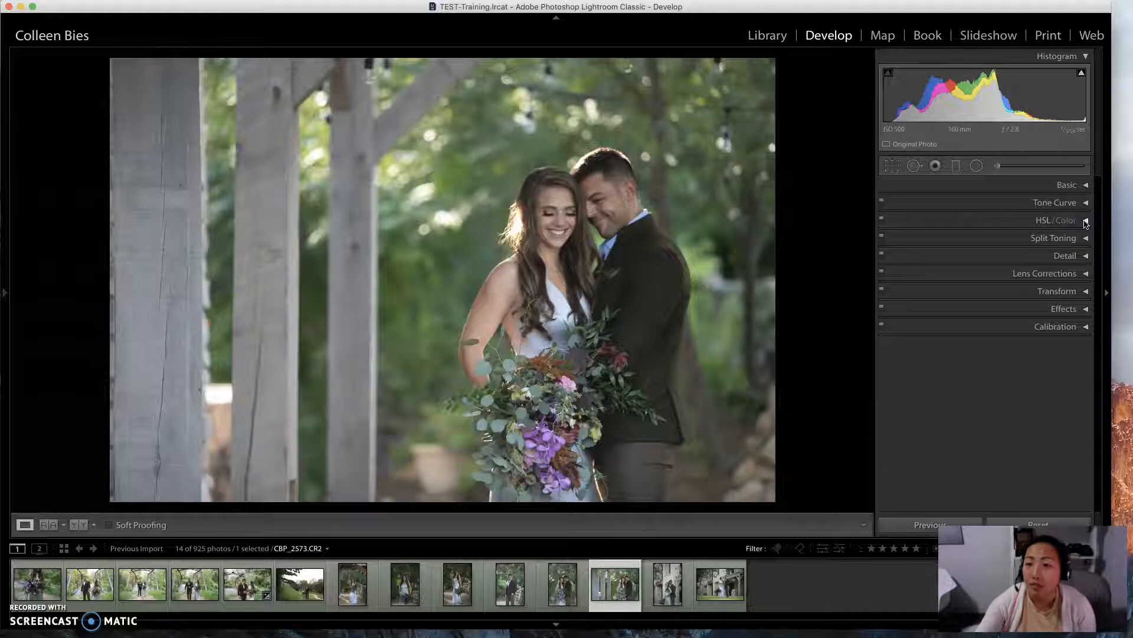
click(1087, 239)
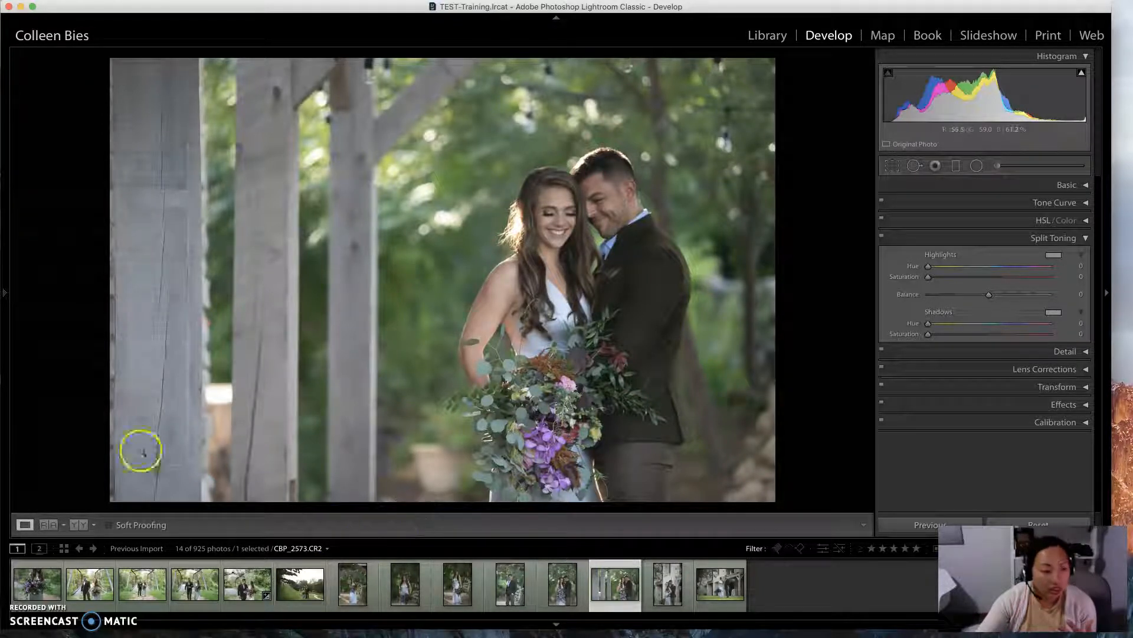
click(45, 589)
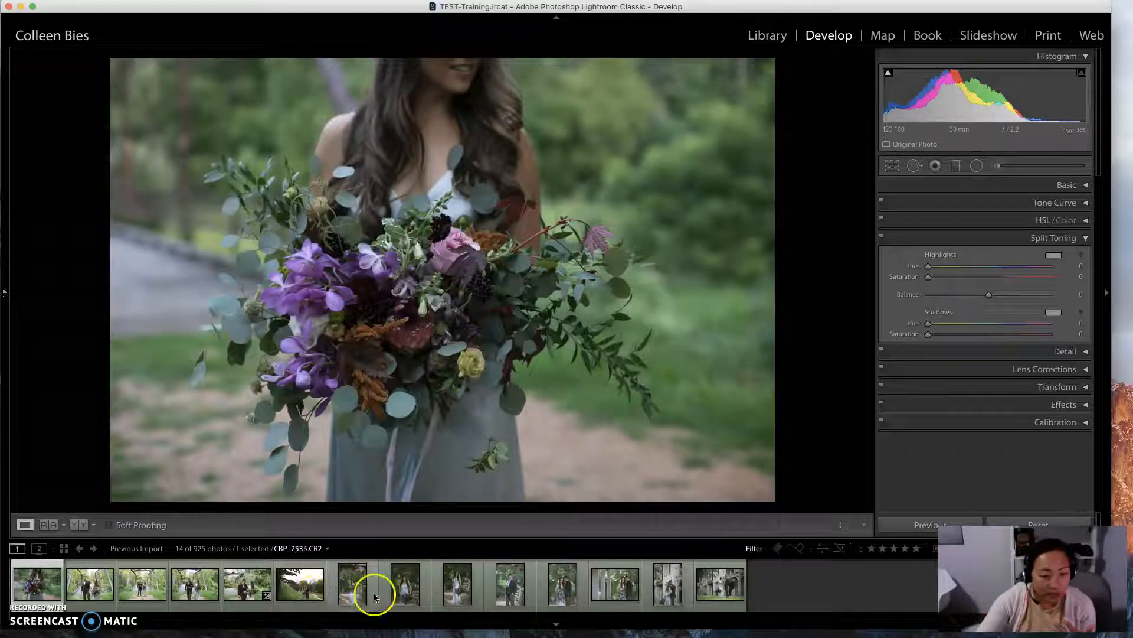
click(555, 595)
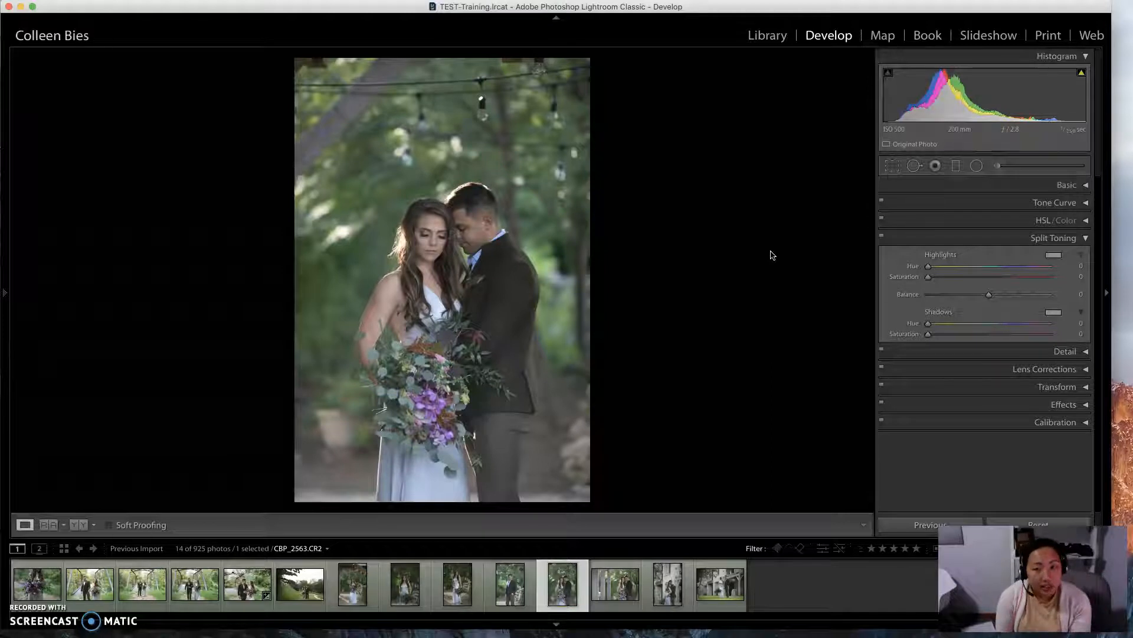
click(766, 254)
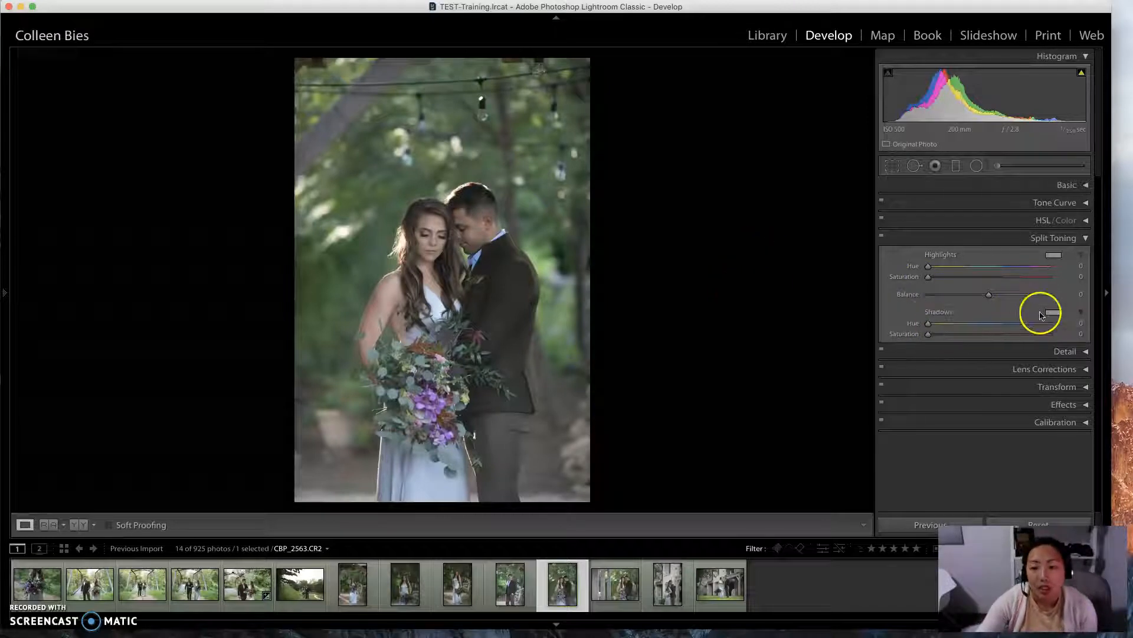
- Tint the shadows with the yellow preset swatch at hue 52 and try shadow saturation at 100
click(1042, 316)
click(944, 296)
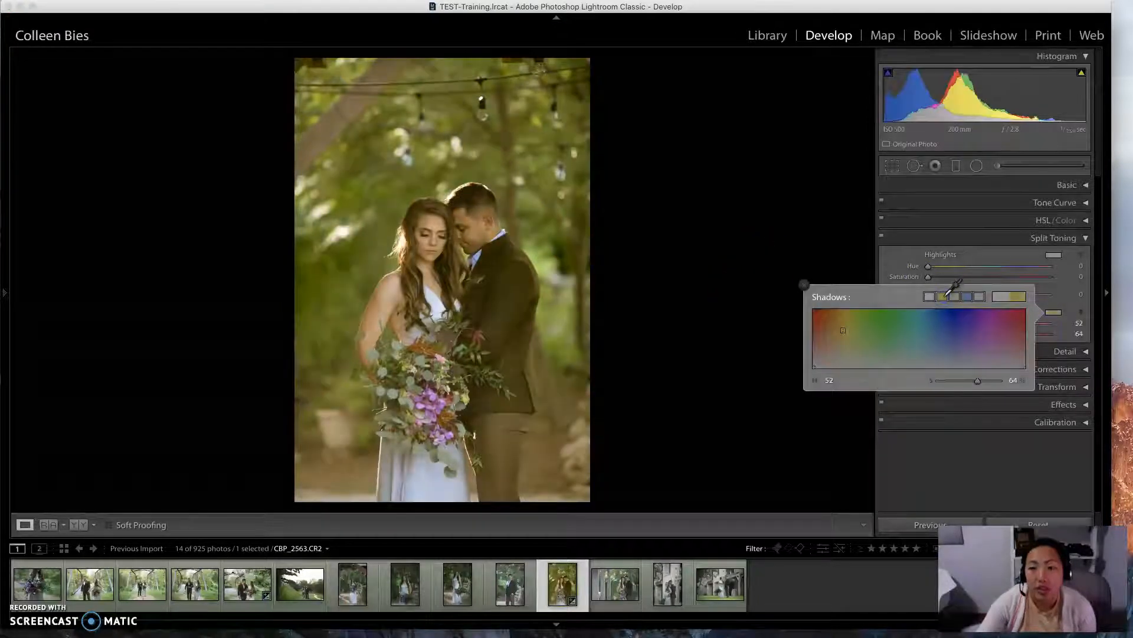
click(1057, 343)
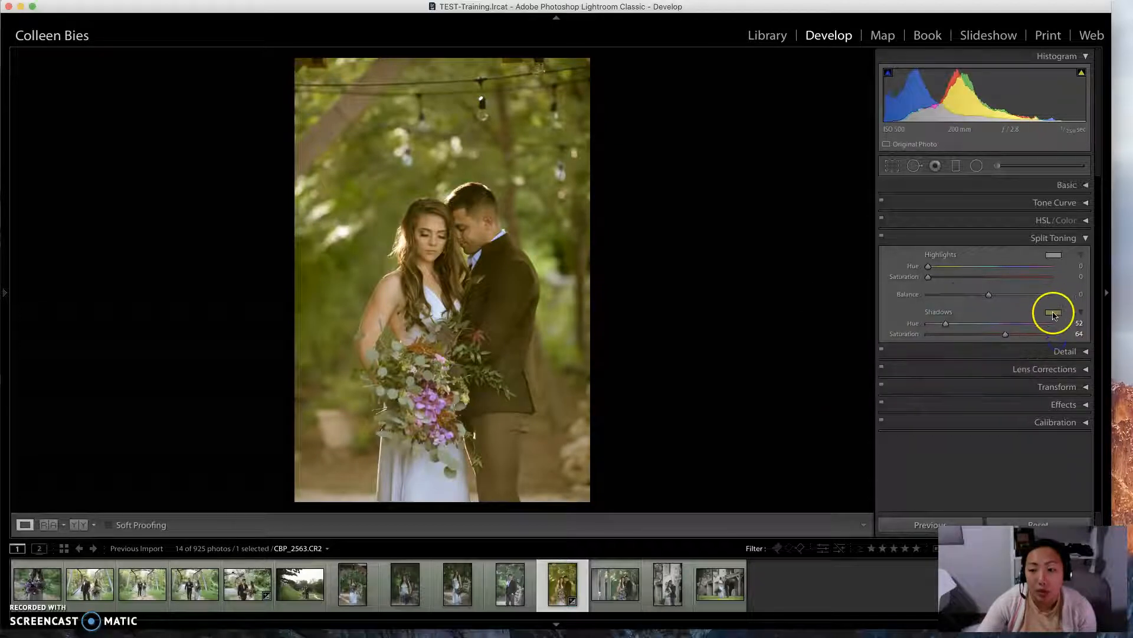
drag(1005, 334, 1068, 332)
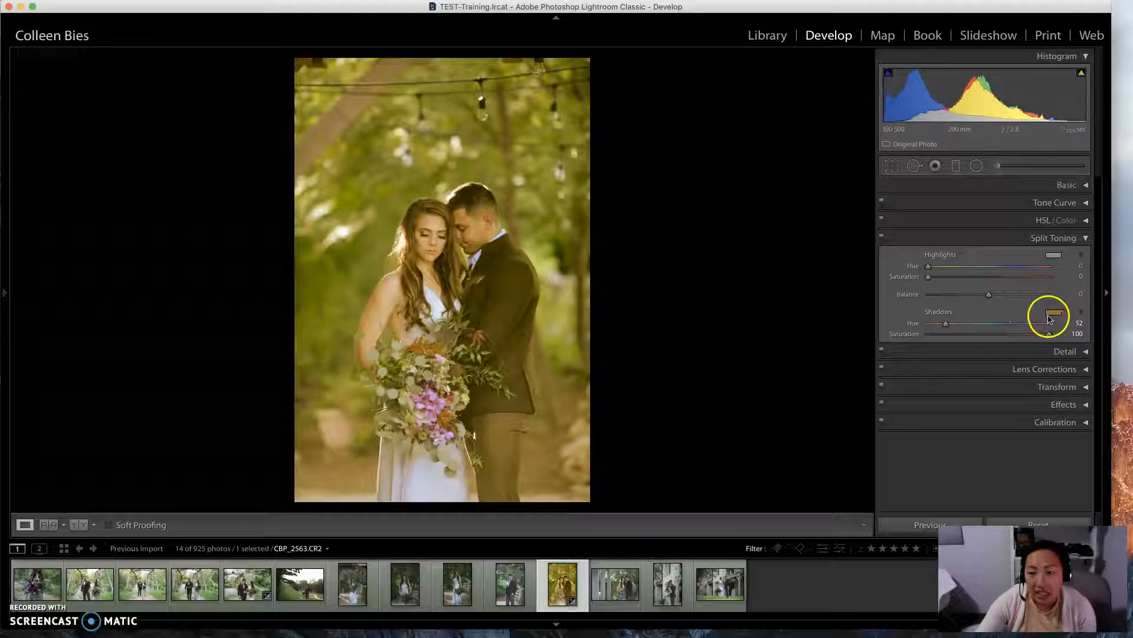
- Reapply the yellow swatch to the shadows, try saturation 100 again, and reduce shadow saturation to 9
click(1050, 316)
click(942, 296)
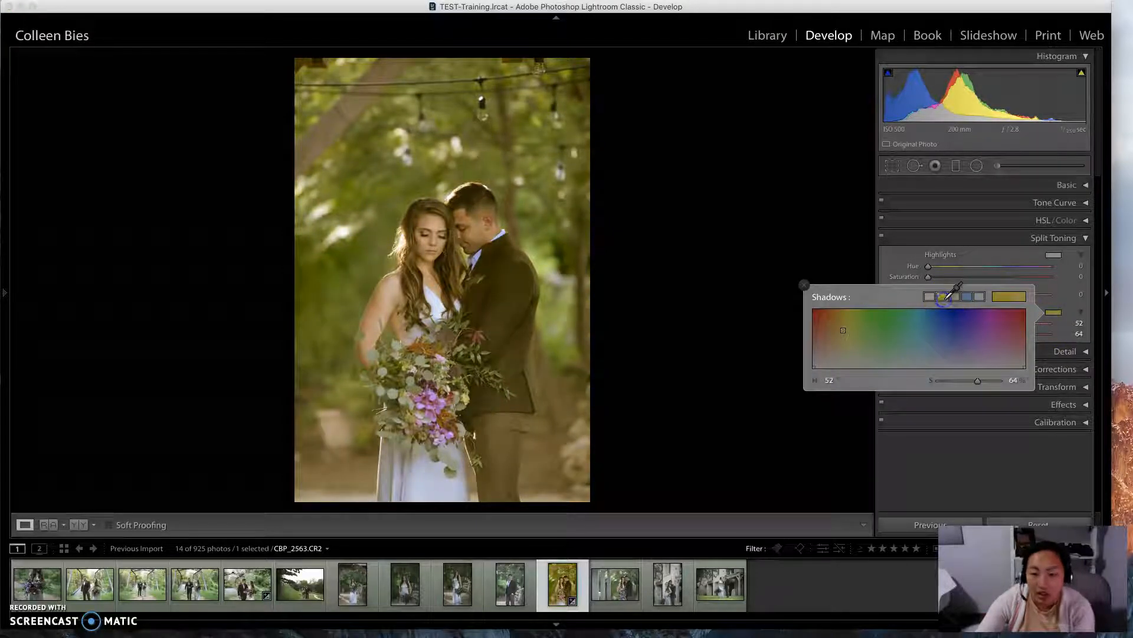
click(803, 285)
drag(1014, 339, 1065, 338)
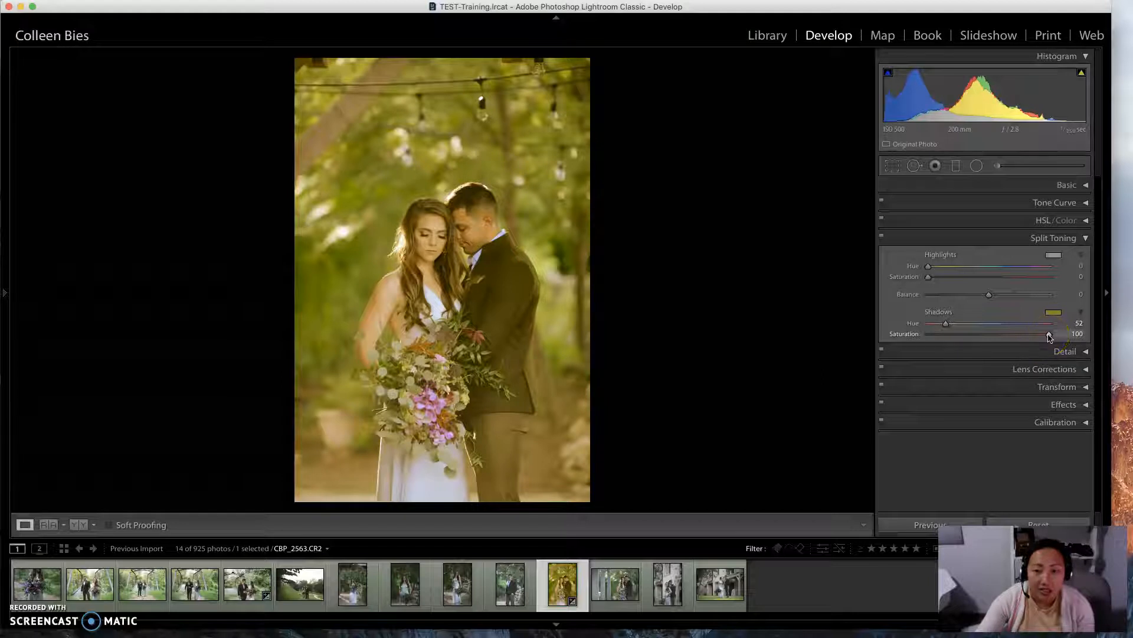
drag(1051, 335, 940, 337)
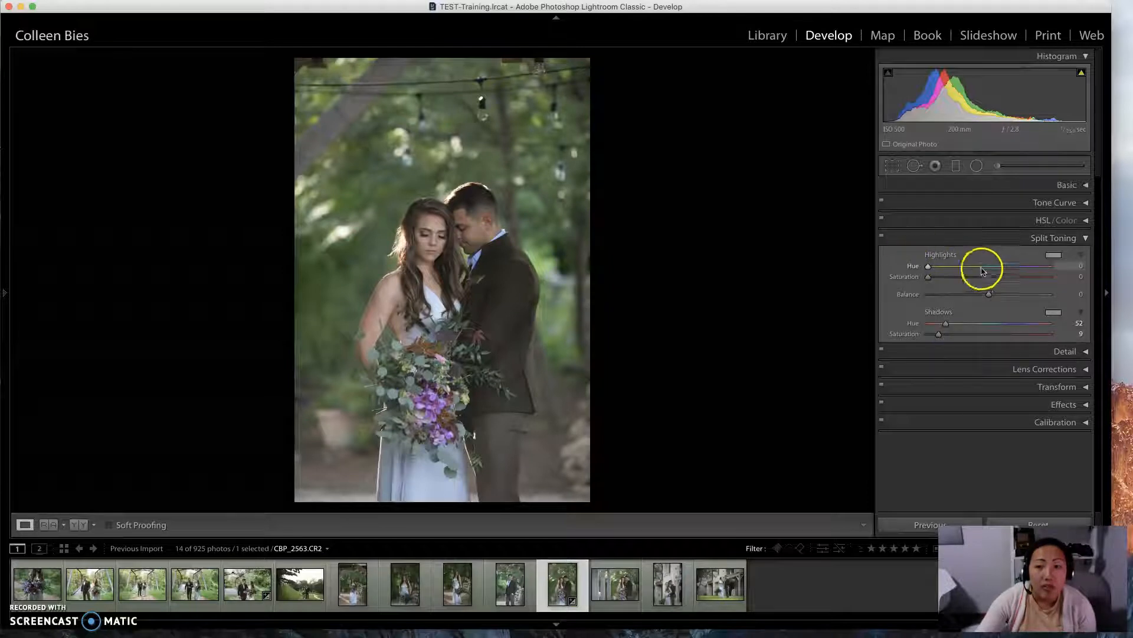
- Tint the highlights blue with hue 215 and saturation 14, set the balance to -48, and compare with the before view
click(1053, 255)
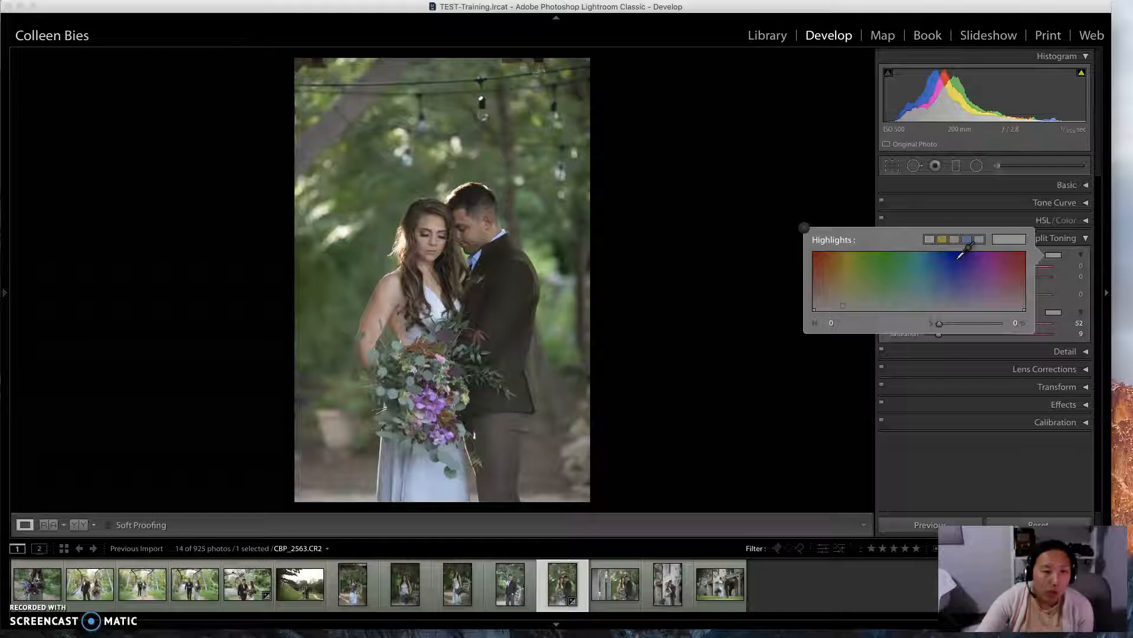
click(967, 239)
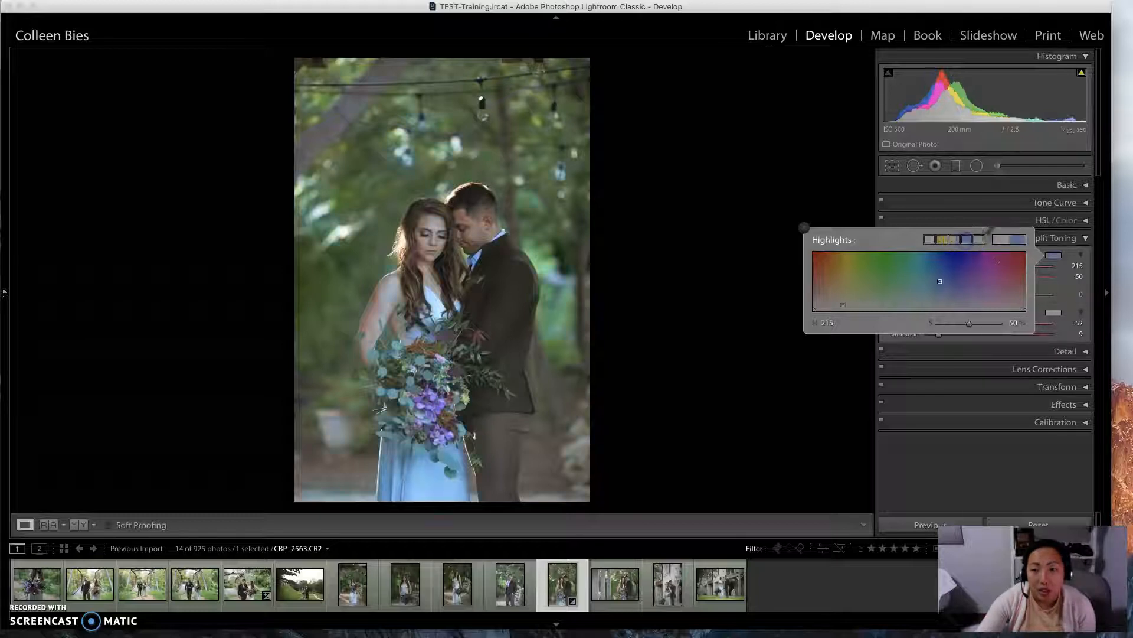
click(806, 230)
drag(989, 277, 959, 296)
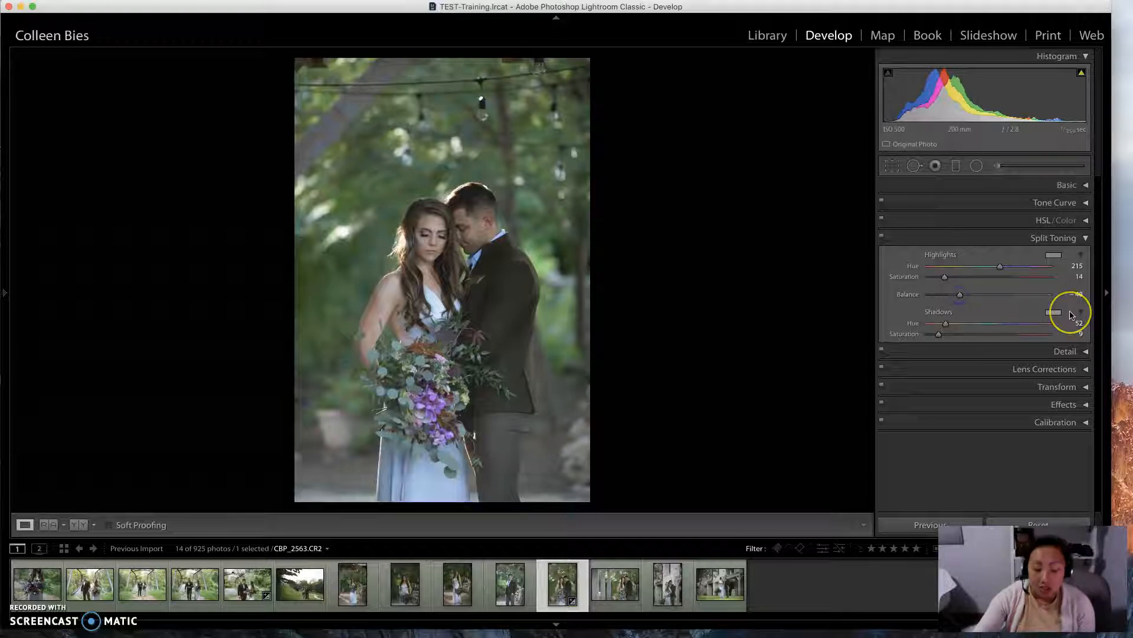
key(backslash)
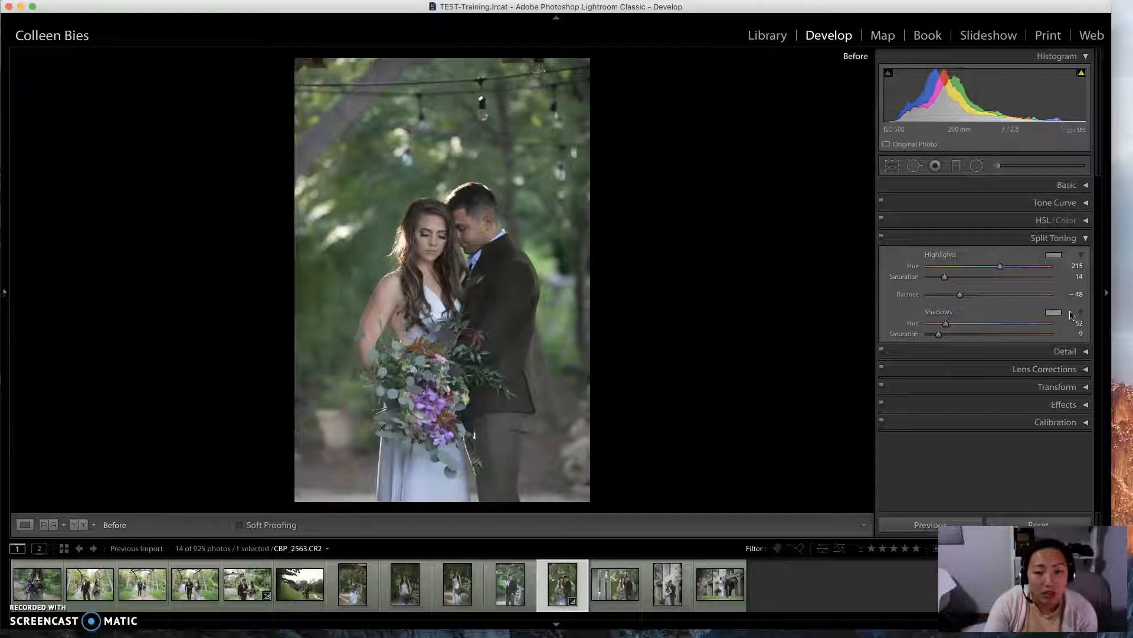
key(backslash)
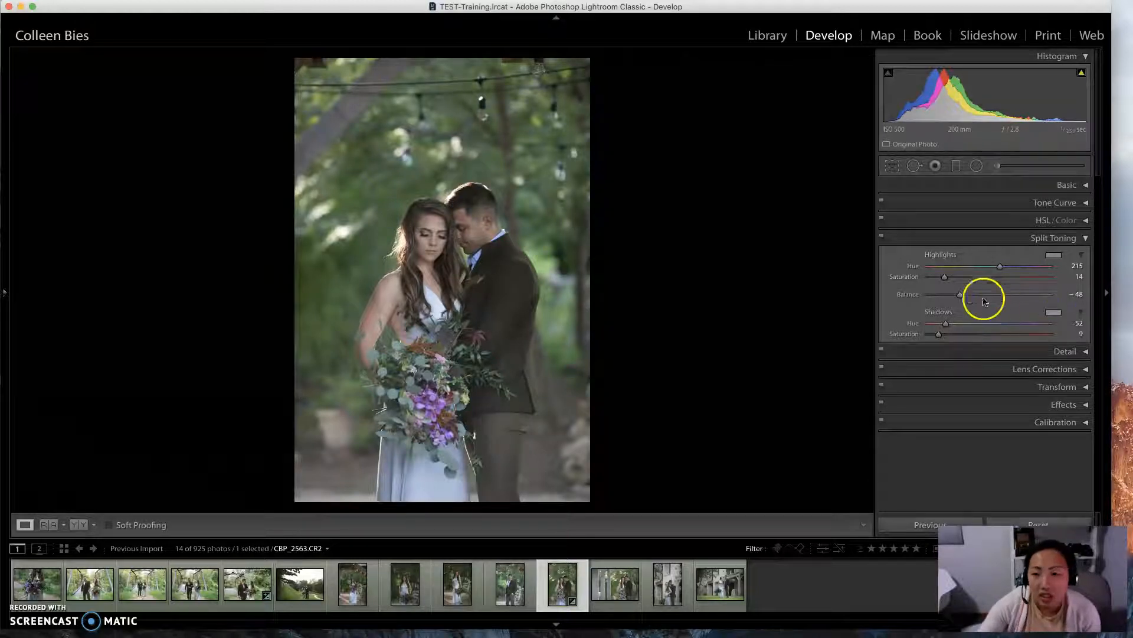
- Try highlight saturation 24 and shadow saturation 19, compare with the before view, and reset the photo
drag(947, 276, 951, 278)
drag(939, 333, 957, 314)
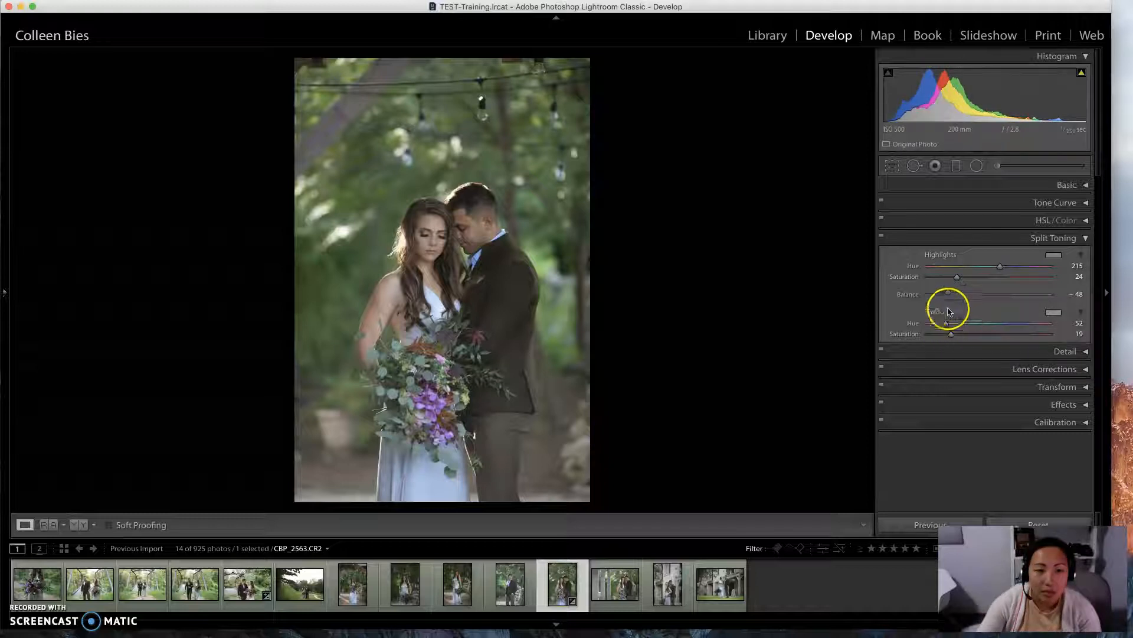
key(backslash)
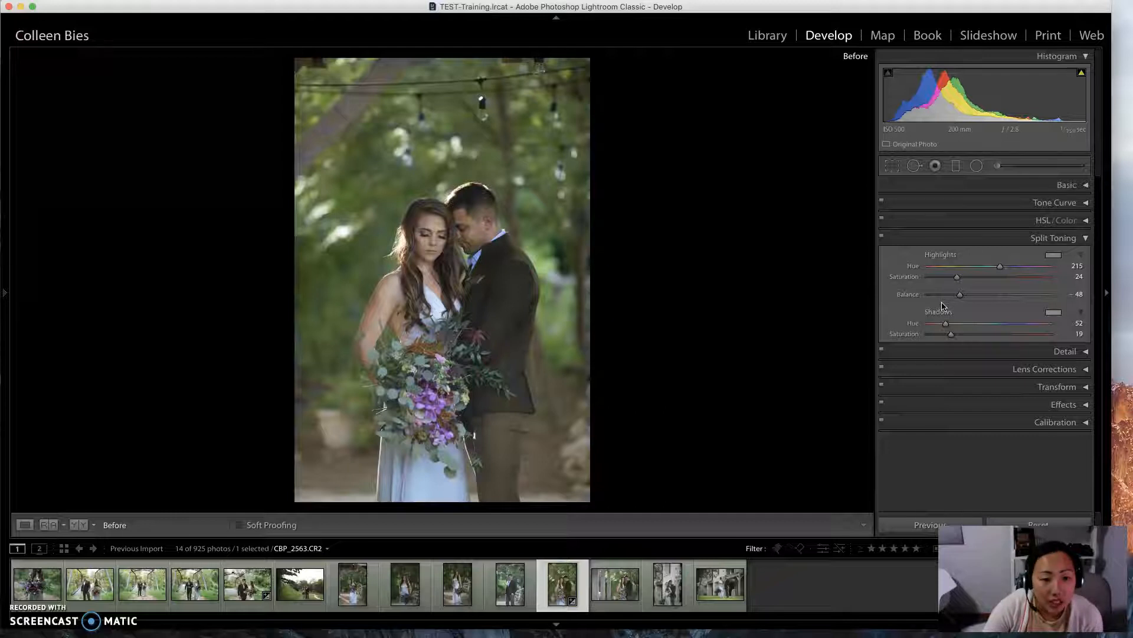
key(backslash)
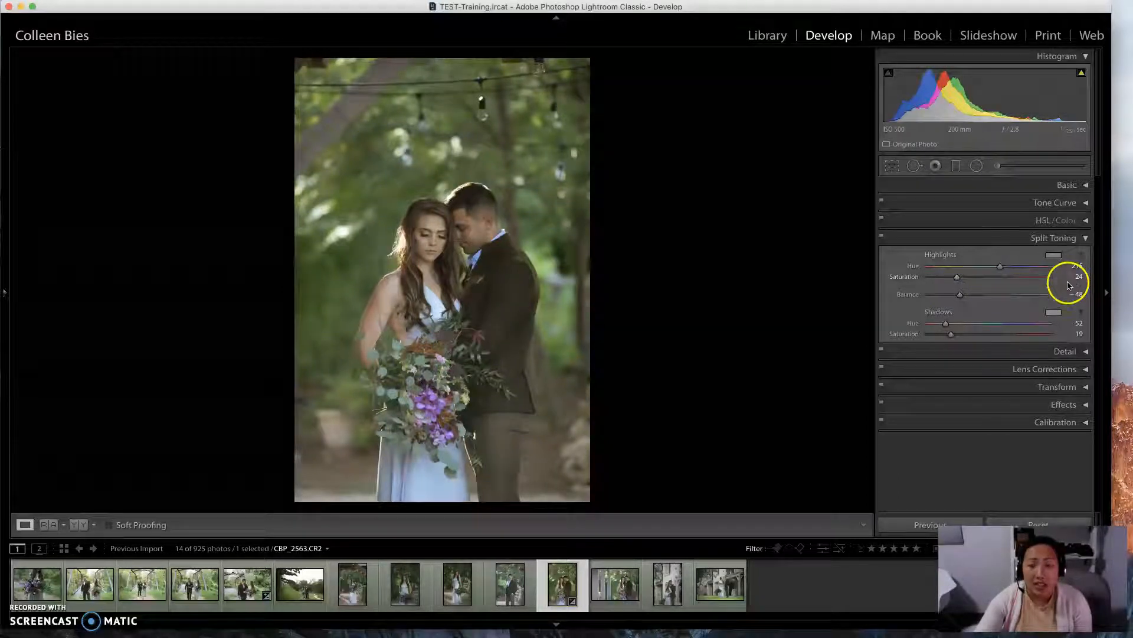
click(1037, 523)
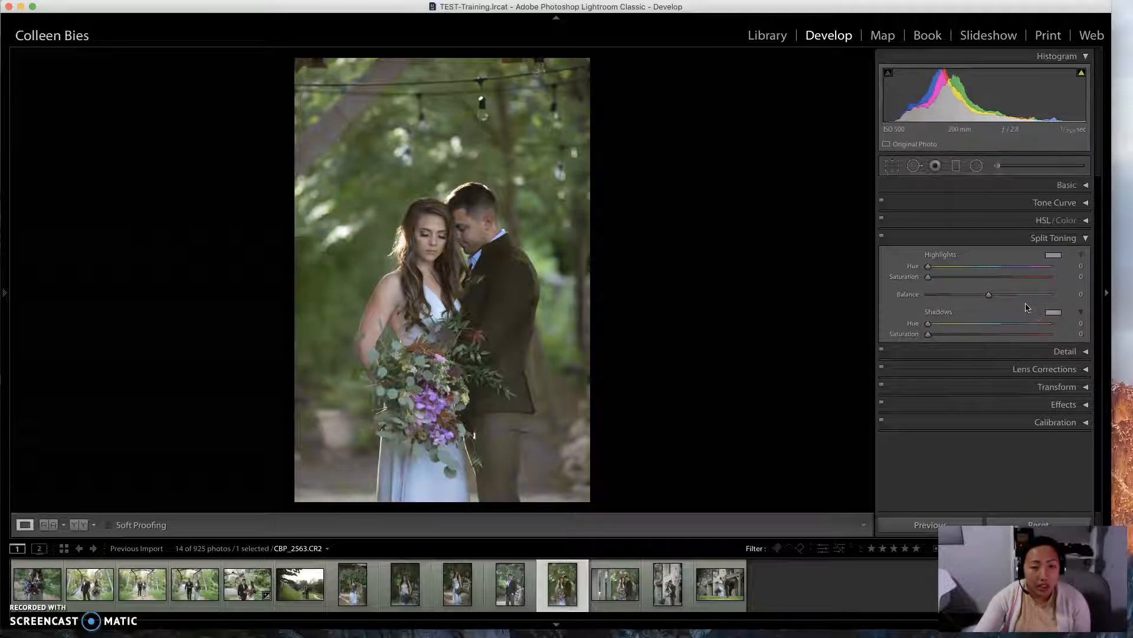